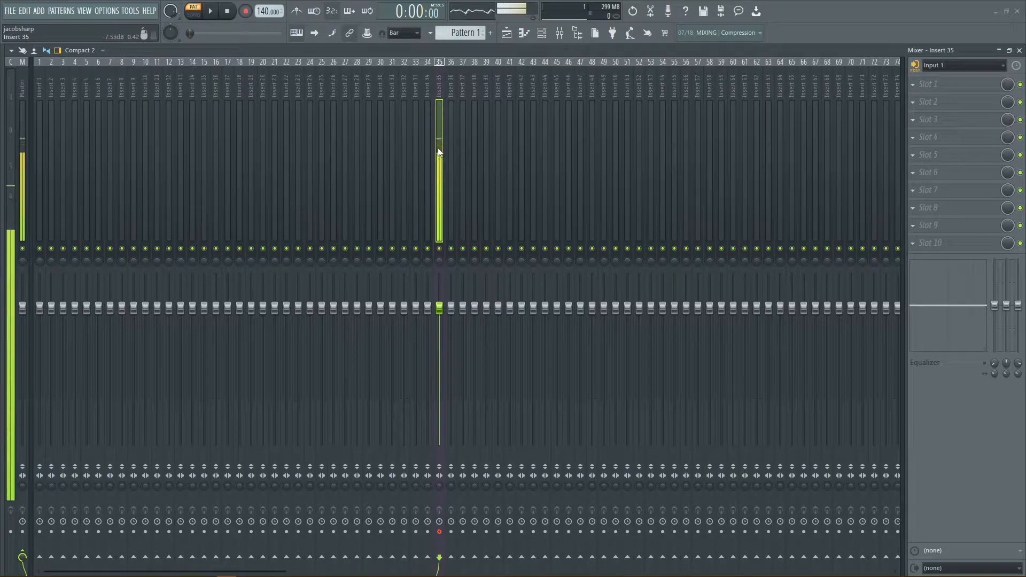
View the playlist and the channel rack, and return to the mixer.
mouse_move(438, 148)
mouse_down()
mouse_move(406, 151)
mouse_move(429, 150)
mouse_up()
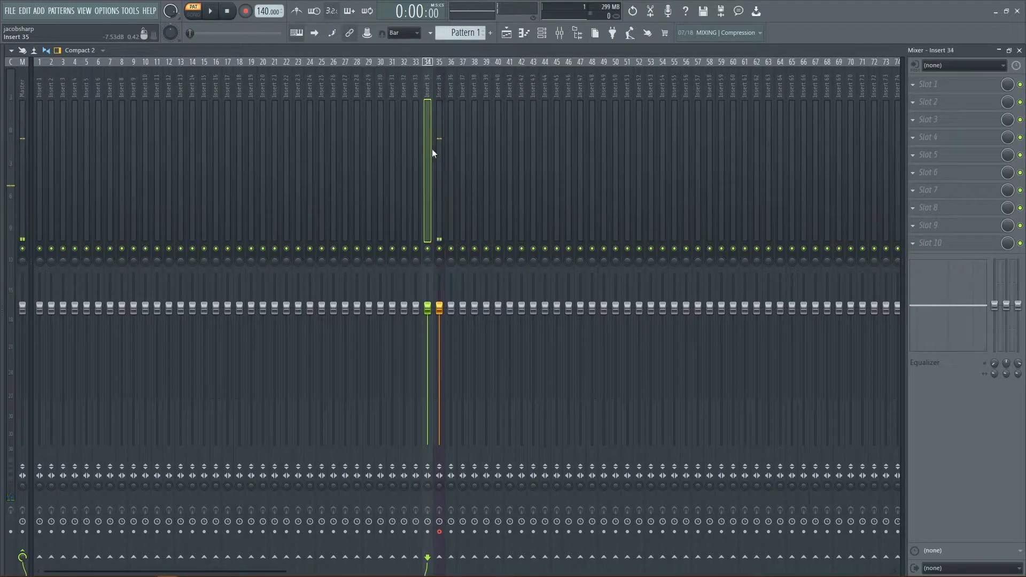
click(506, 32)
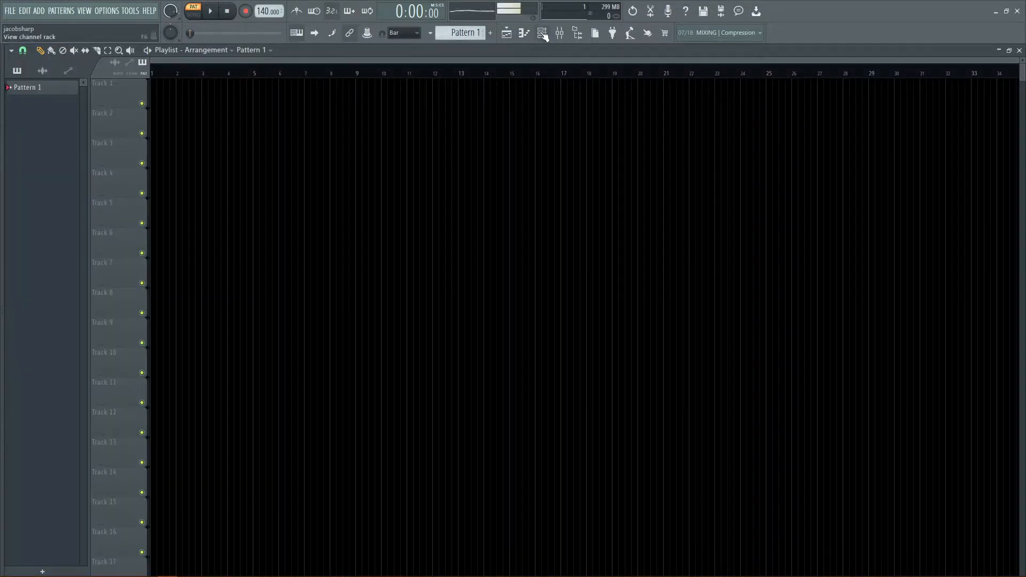
click(543, 33)
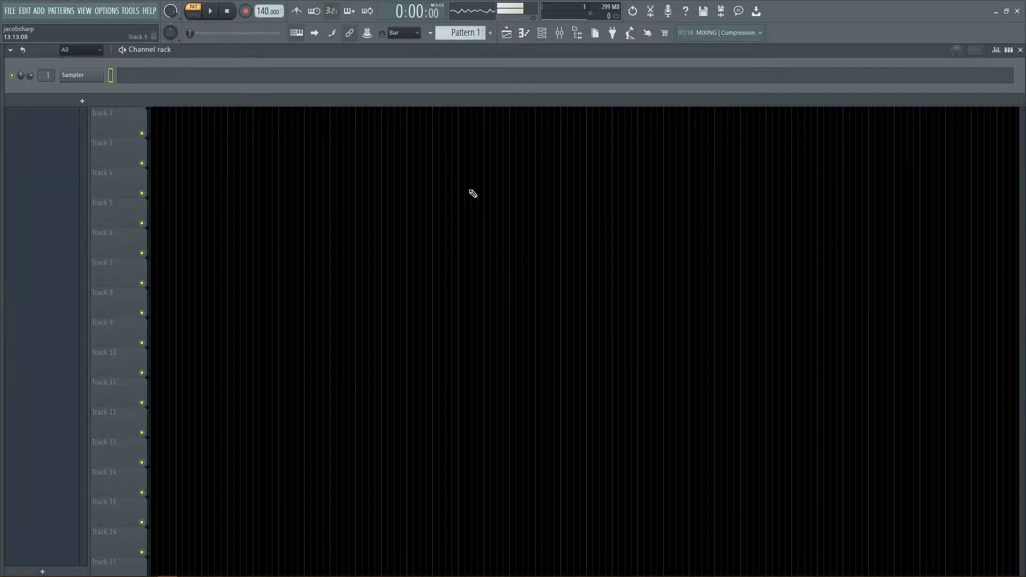
click(560, 34)
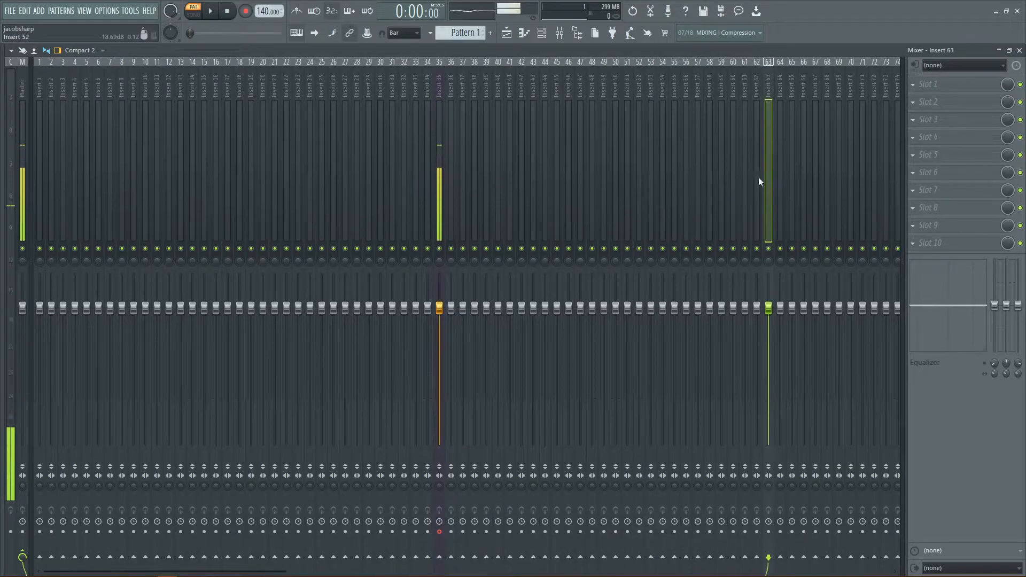
Set the audio input source of mixer insert 35 to the mono Input 1.
click(179, 216)
drag(177, 212, 437, 176)
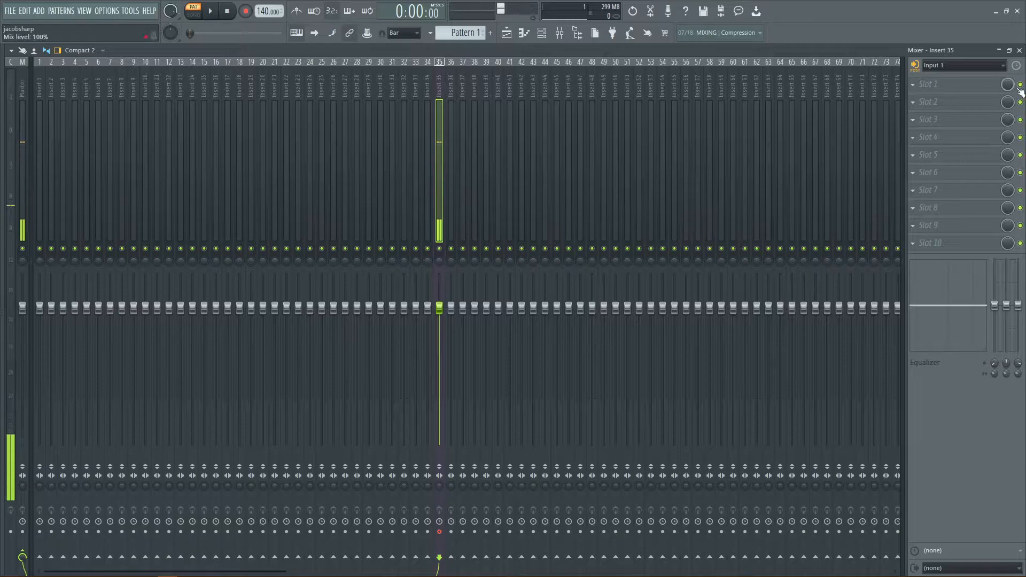
click(951, 67)
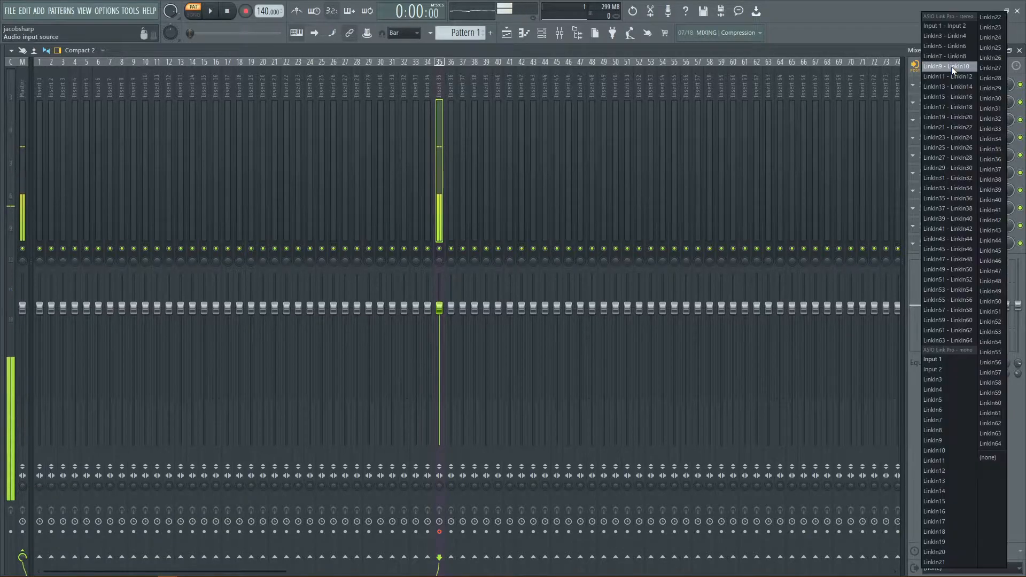
click(941, 361)
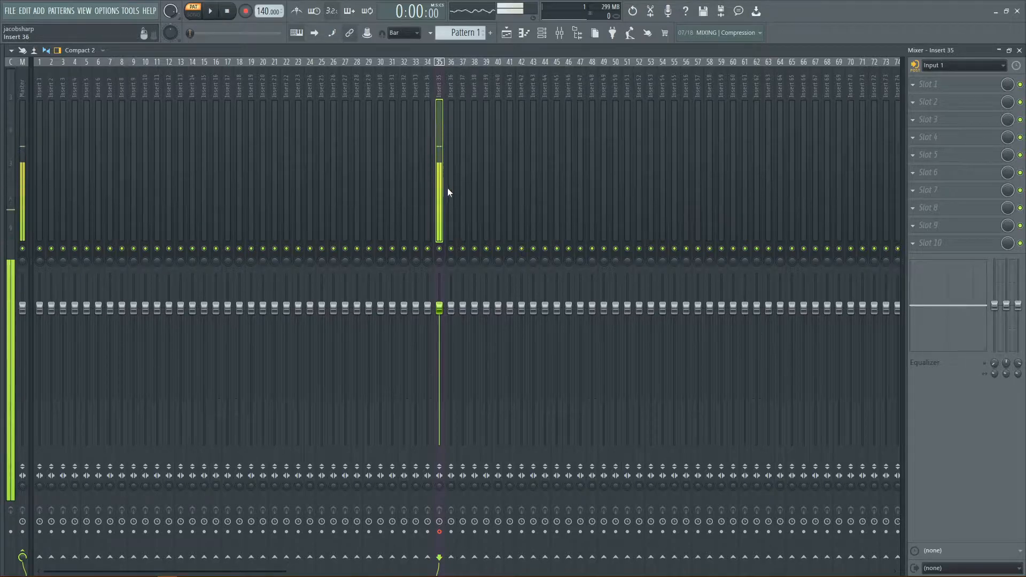
Route mixer insert 35 to insert 36 instead of directly to the master.
click(285, 203)
click(358, 199)
drag(364, 195, 437, 203)
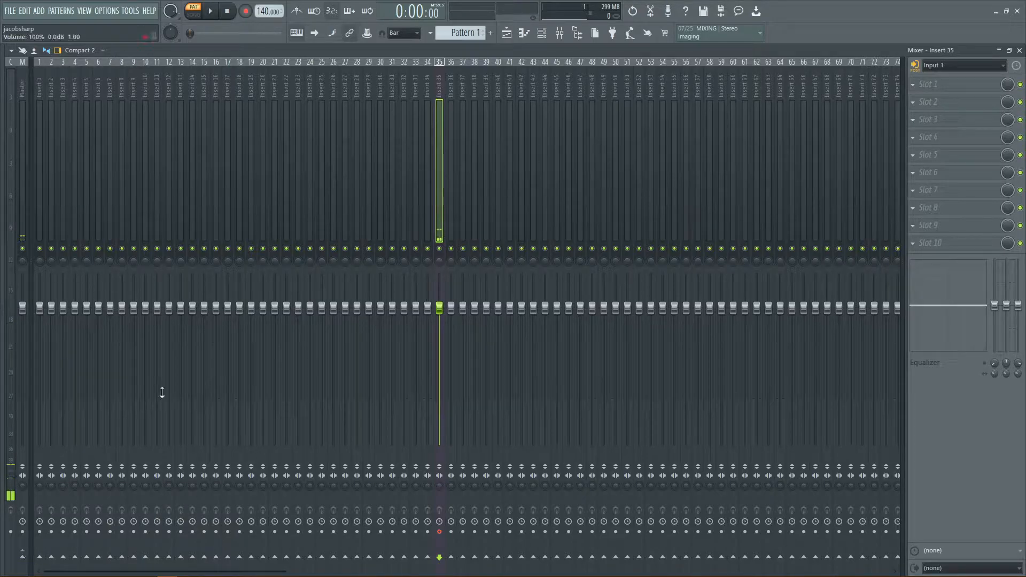
click(452, 557)
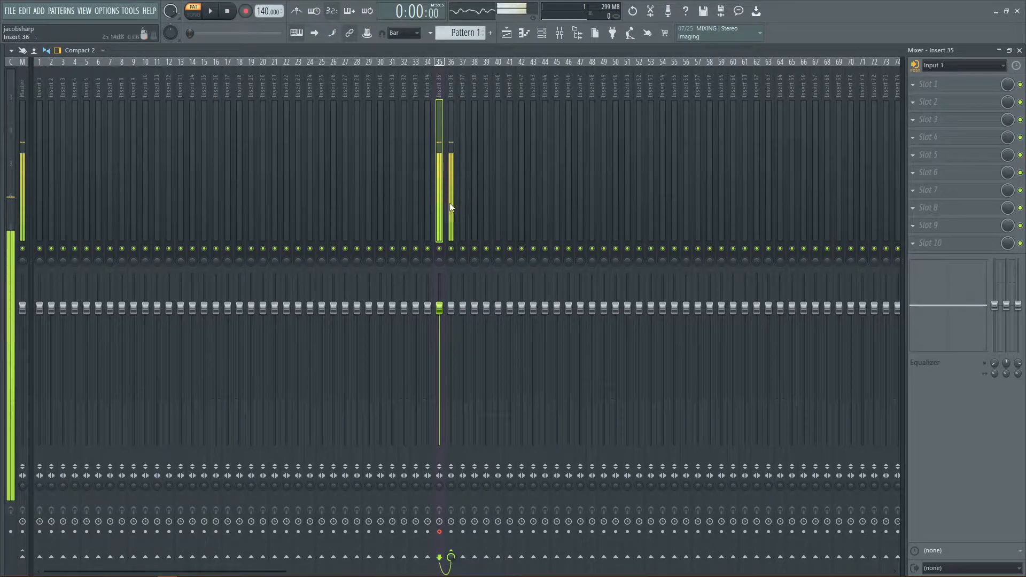
click(451, 556)
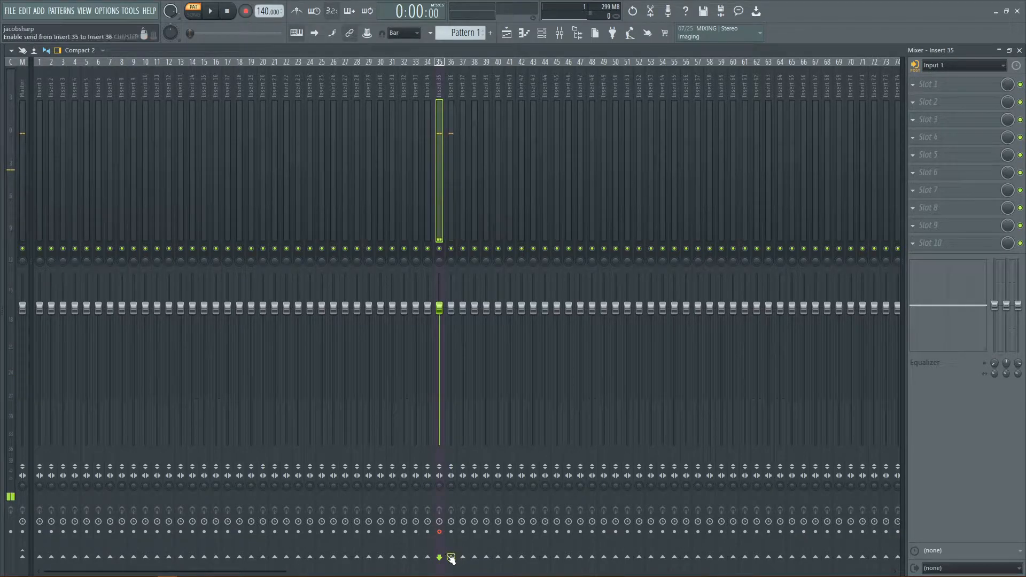
click(451, 556)
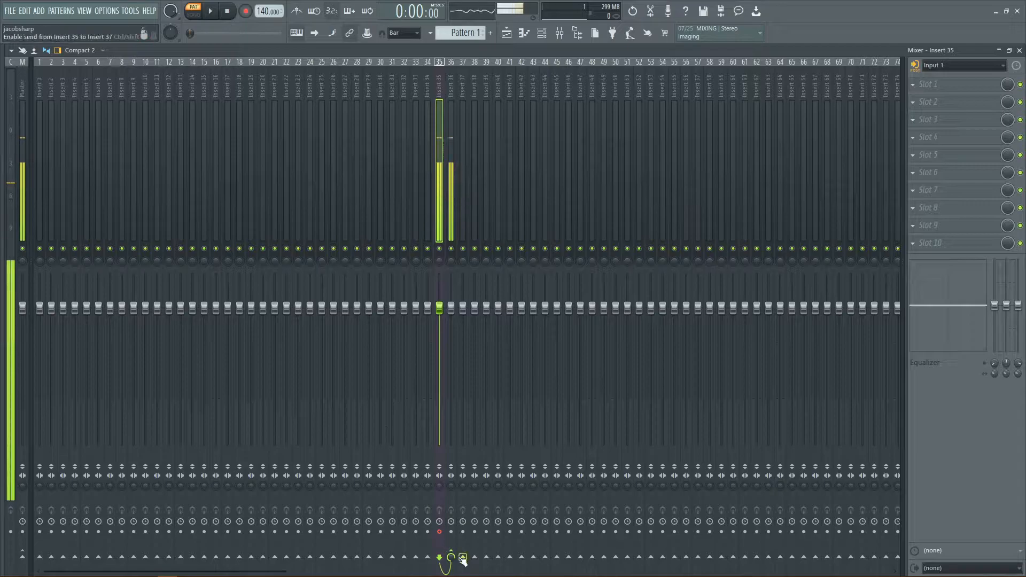
Rename mixer insert 35 as RECORD.
click(447, 200)
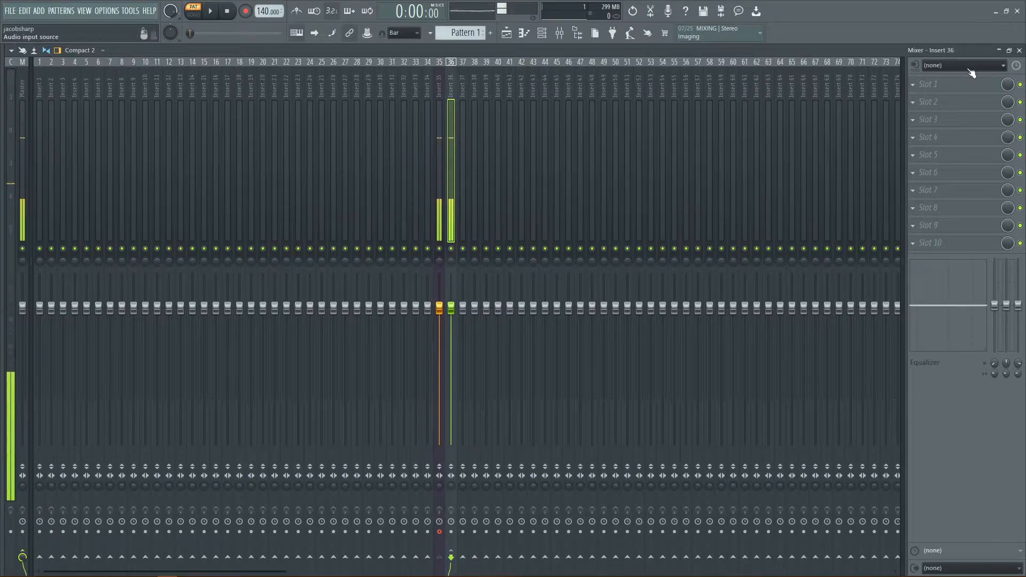
click(442, 163)
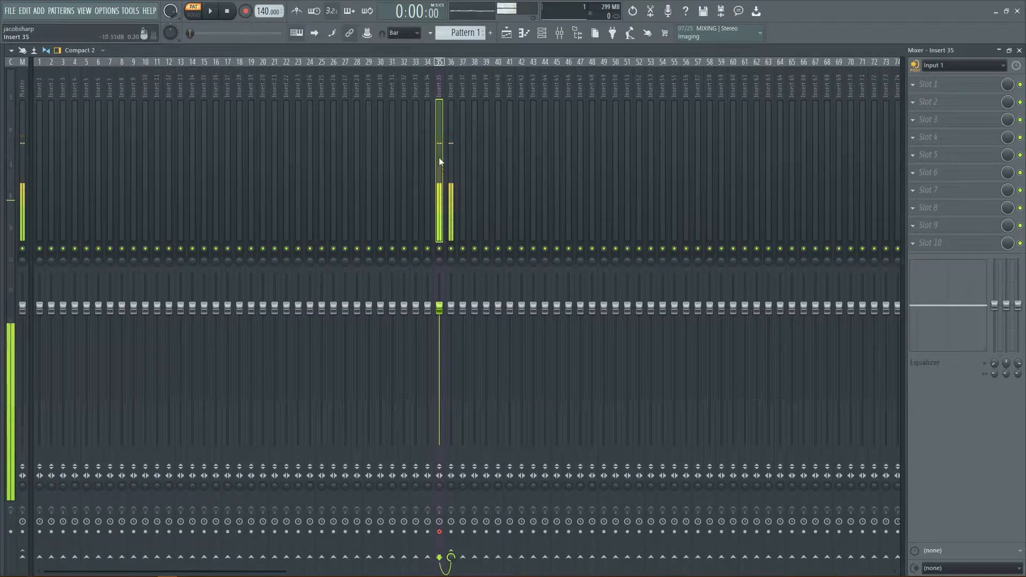
key(F2)
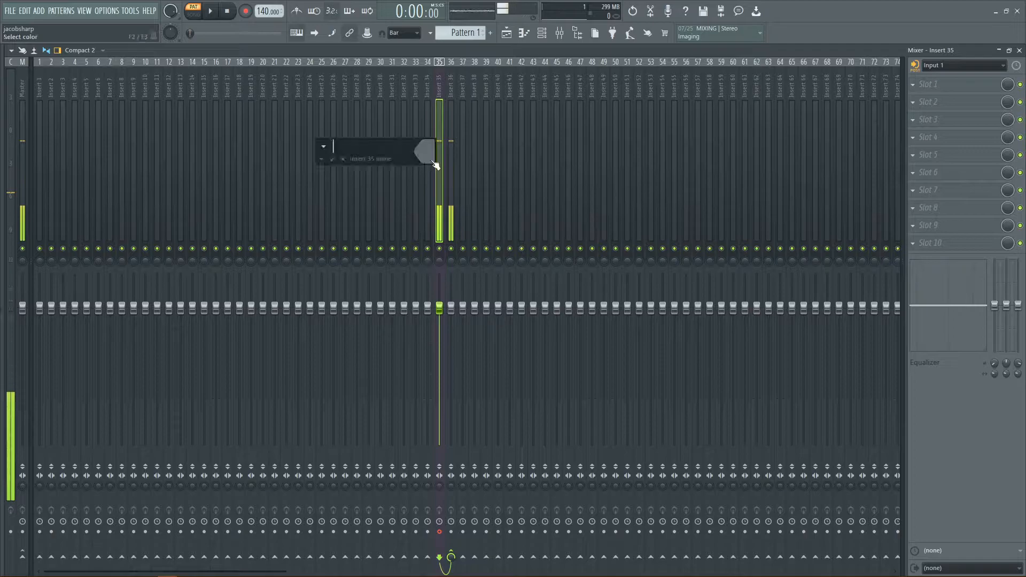
text(RECORD)
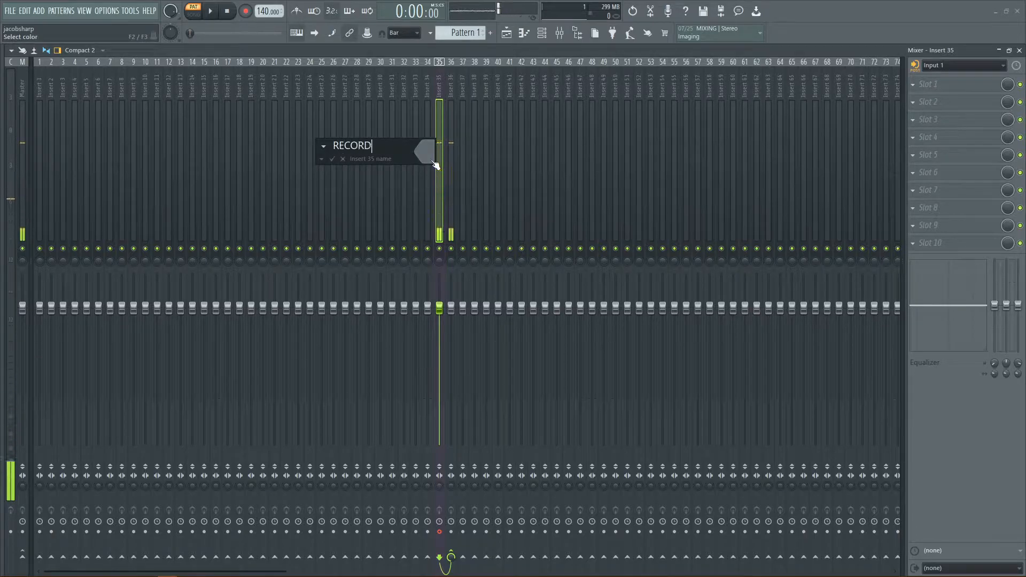
key(Return)
Rename mixer insert 36 as VOCALS.
click(451, 148)
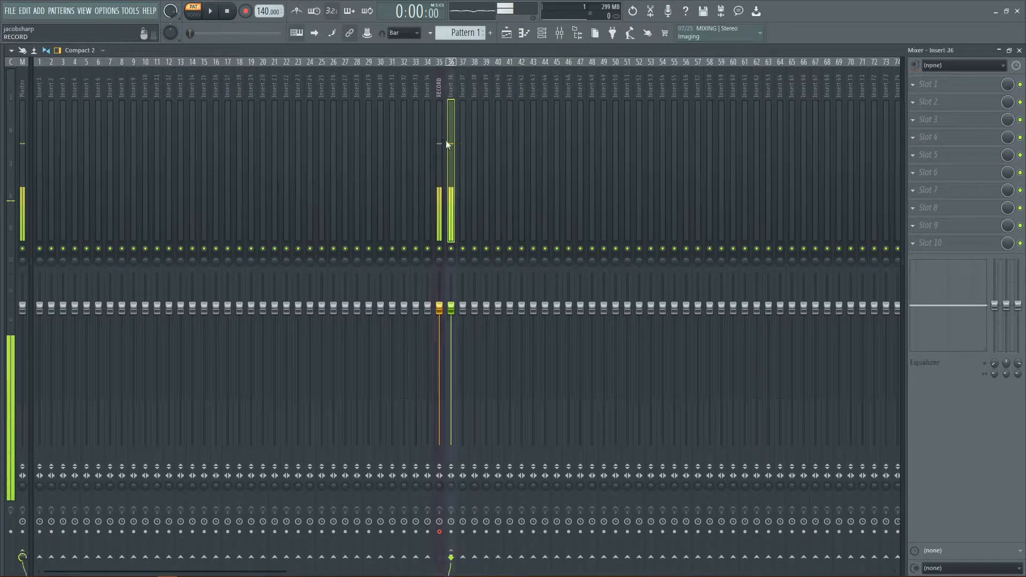
key(F2)
text(VOC)
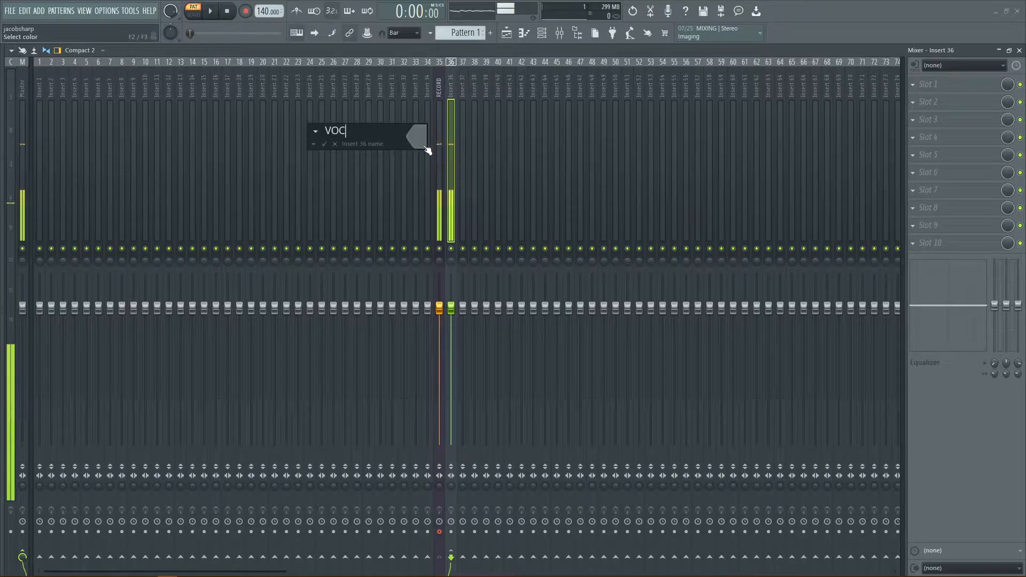
text(ALS)
key(Return)
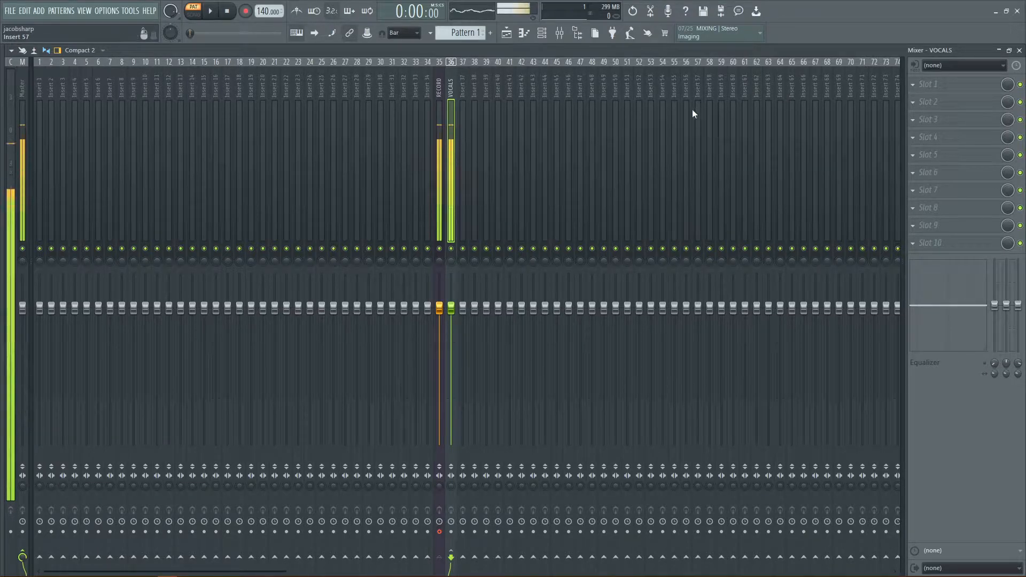
Load Fruity Parametric EQ 2 into the first effect slot of VOCALS and apply its 40Hz + 18kHz cut preset.
click(949, 87)
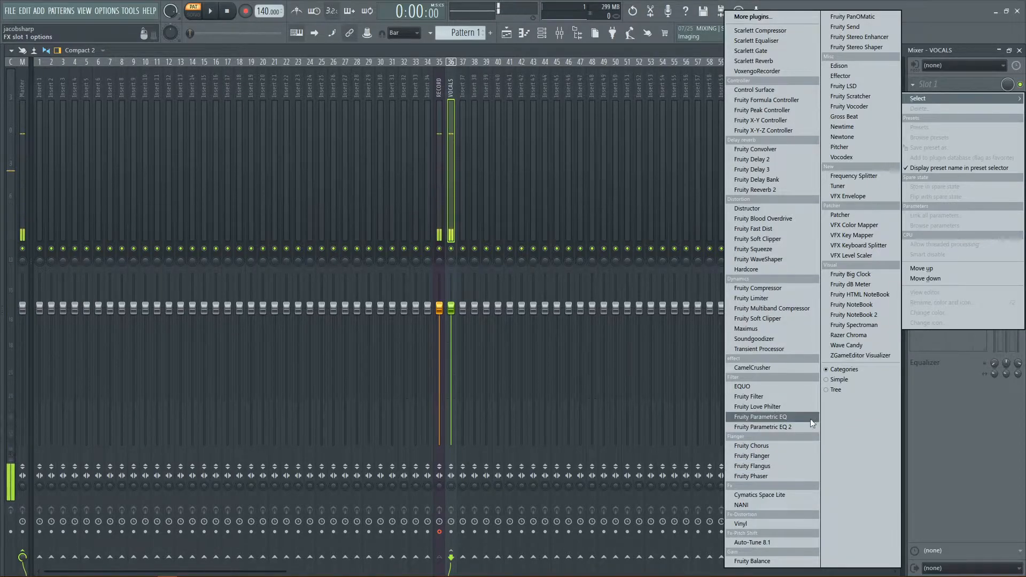
click(794, 426)
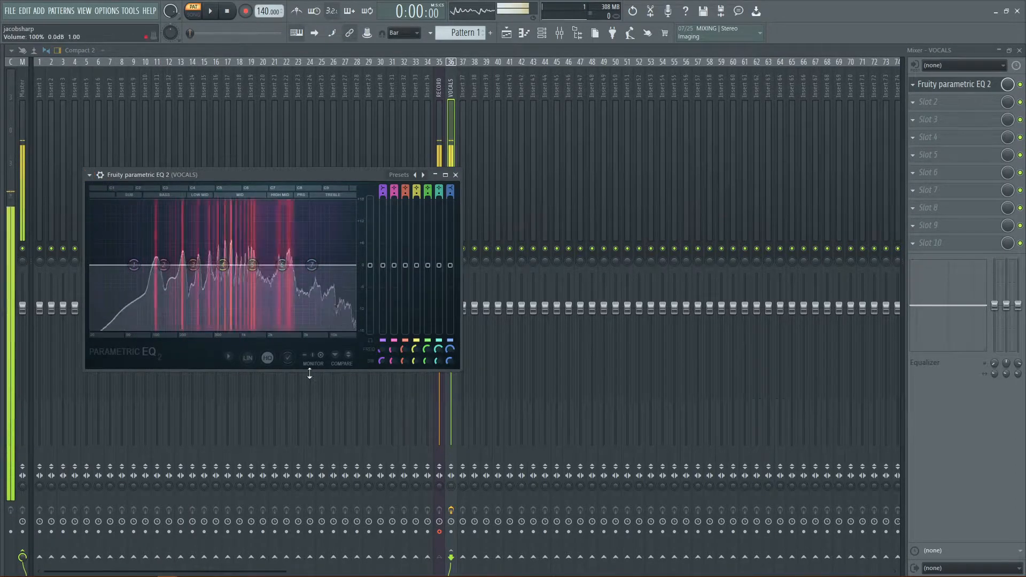
click(89, 175)
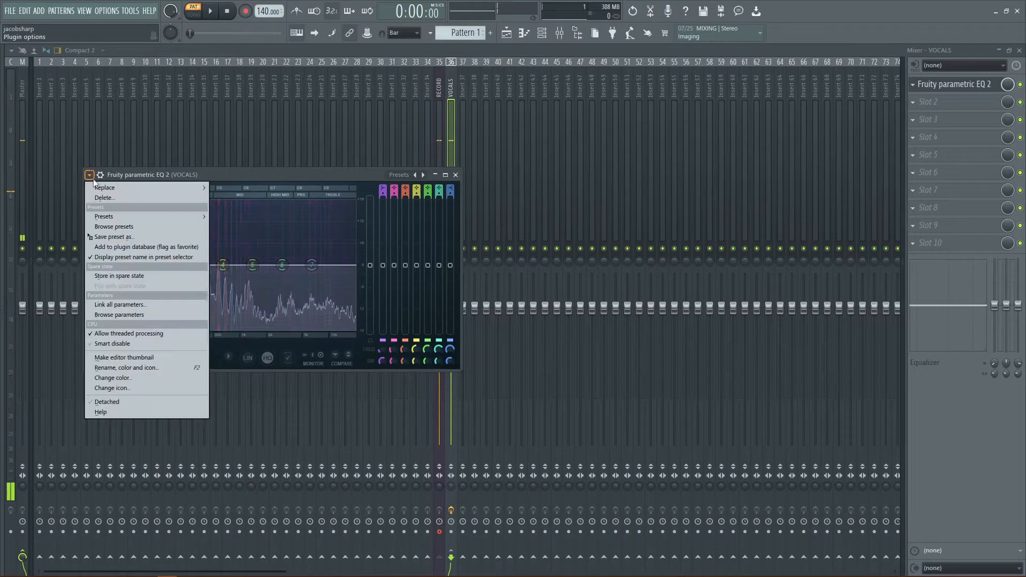
mouse_move(110, 218)
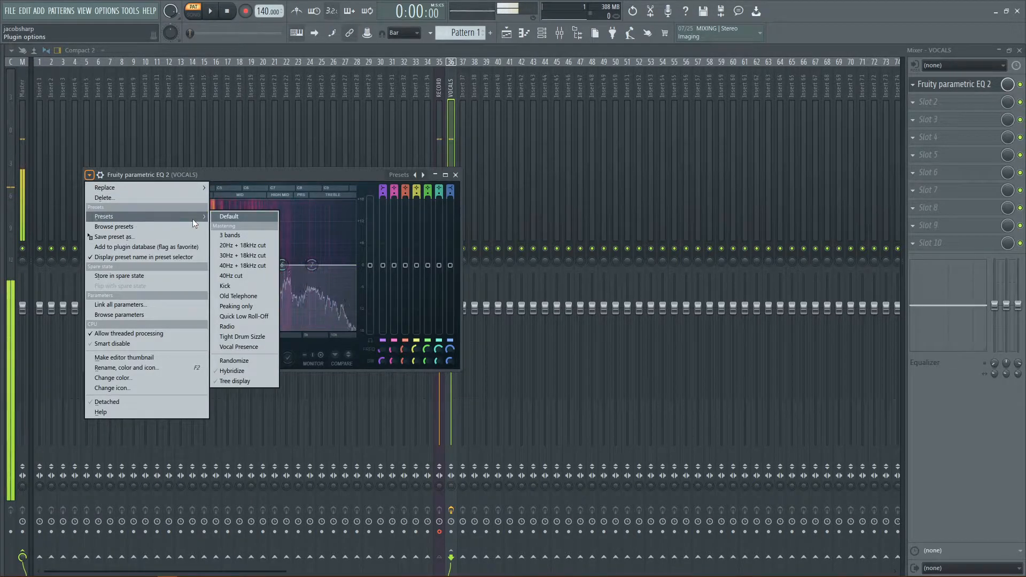
click(259, 264)
Raise the EQ's band 1 high-pass cutoff slightly past 100 Hz and switch on HQ mode.
drag(109, 265, 150, 264)
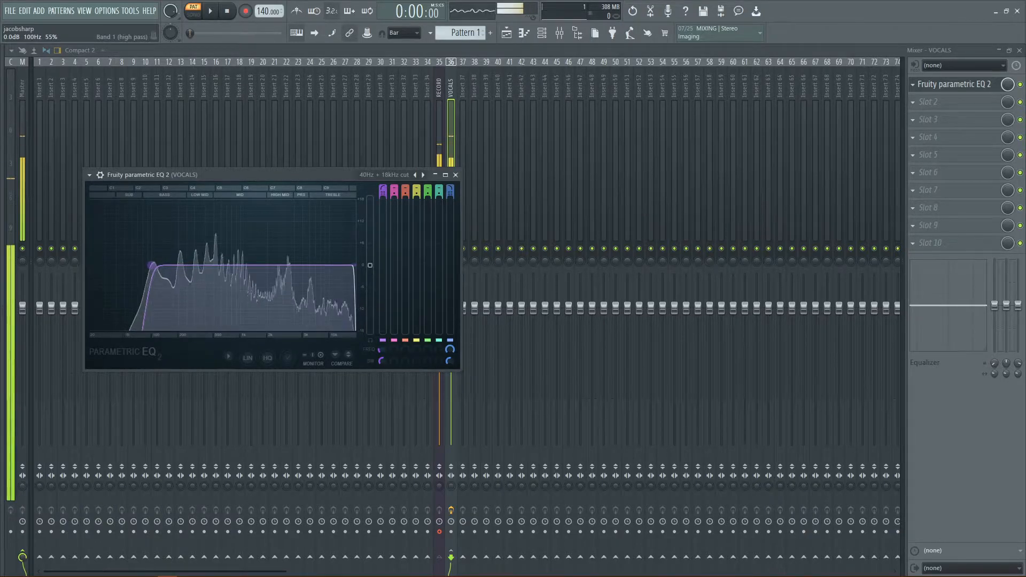
click(270, 359)
drag(150, 265, 161, 266)
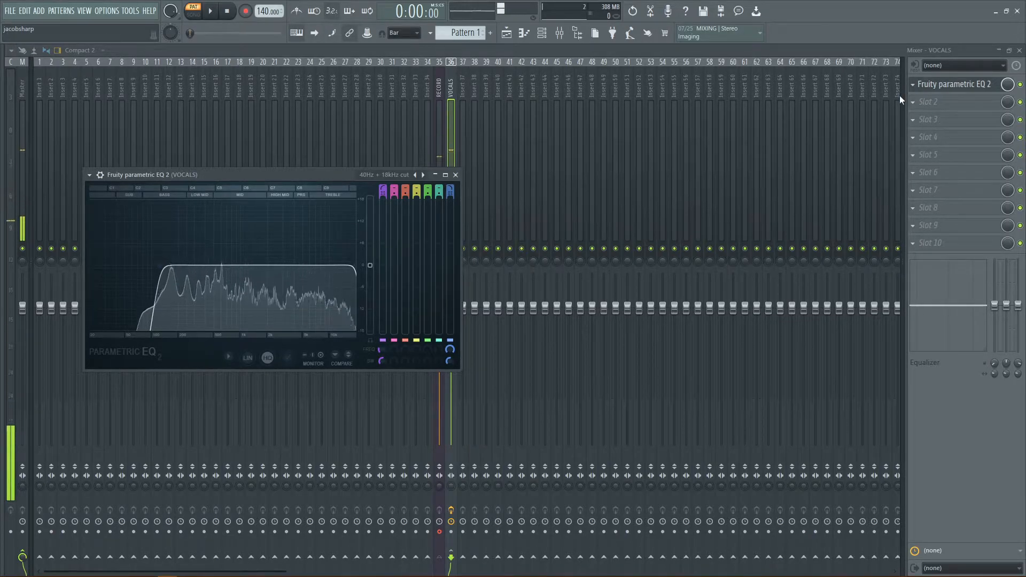
Load Fruity Limiter into the second effect slot of VOCALS and move its window toward the middle of the mixer.
click(954, 102)
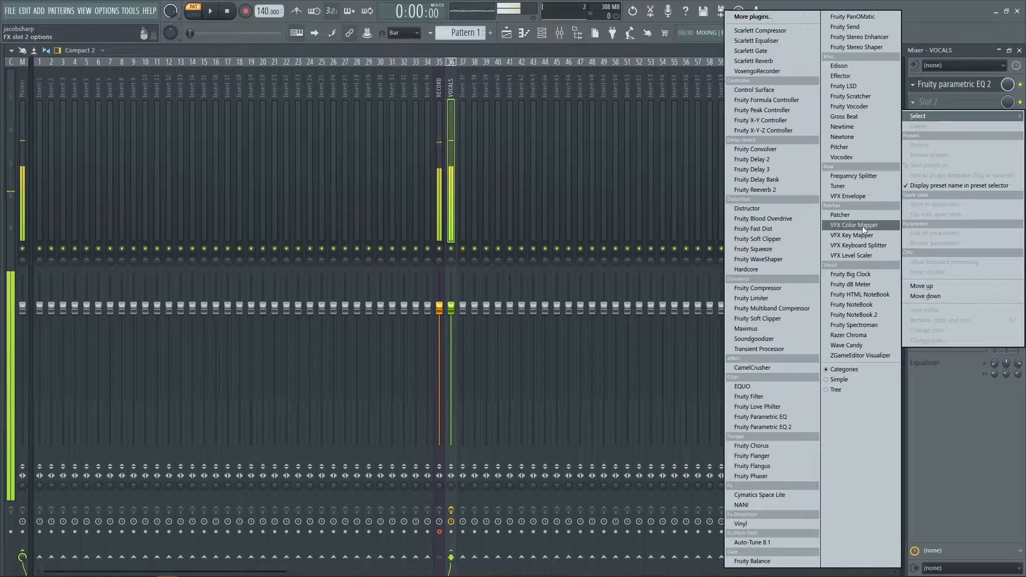
click(788, 299)
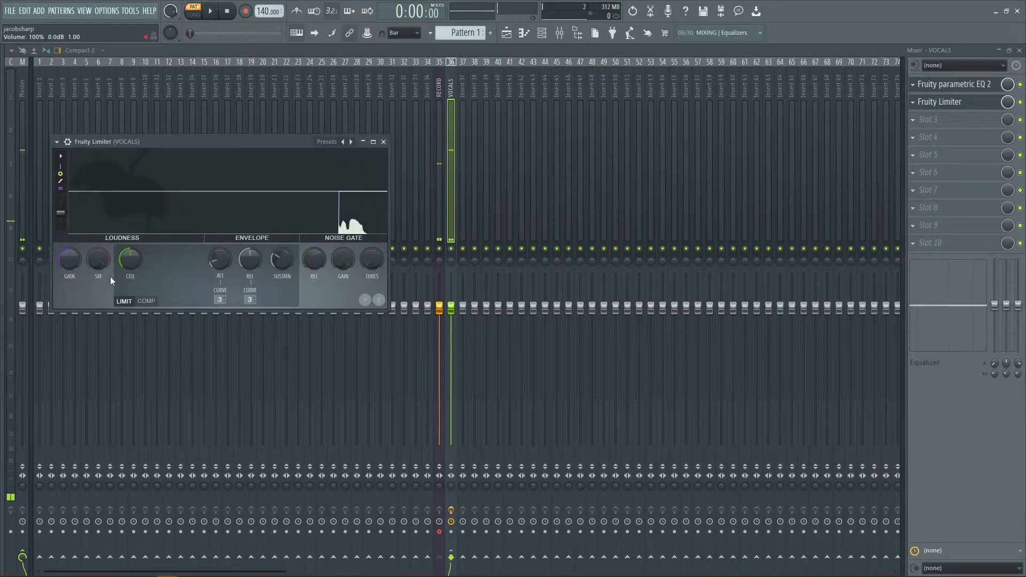
drag(208, 161, 364, 161)
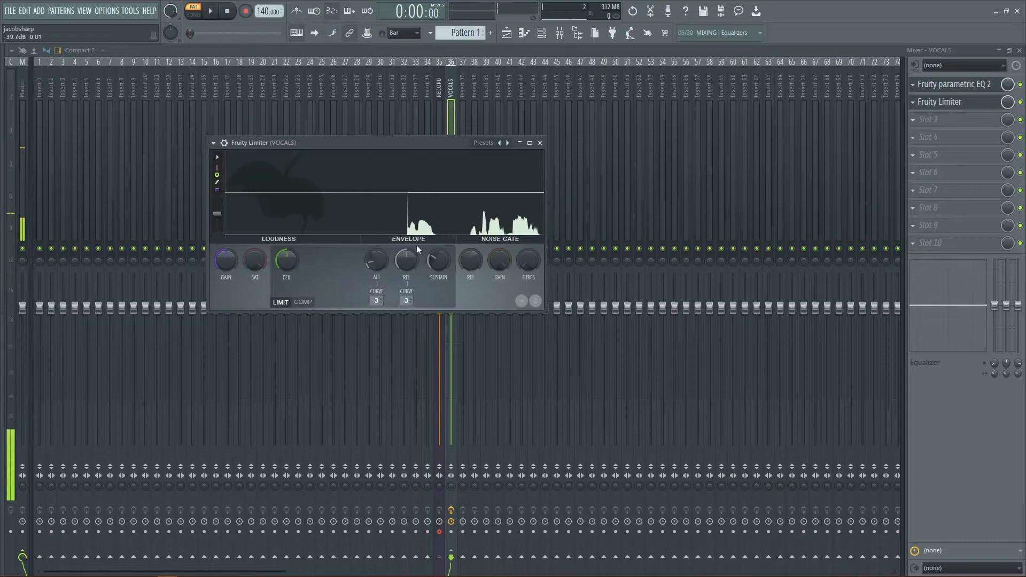
Try the limiter ceiling at -14.0 dB and raise it to its maximum.
drag(302, 261, 287, 299)
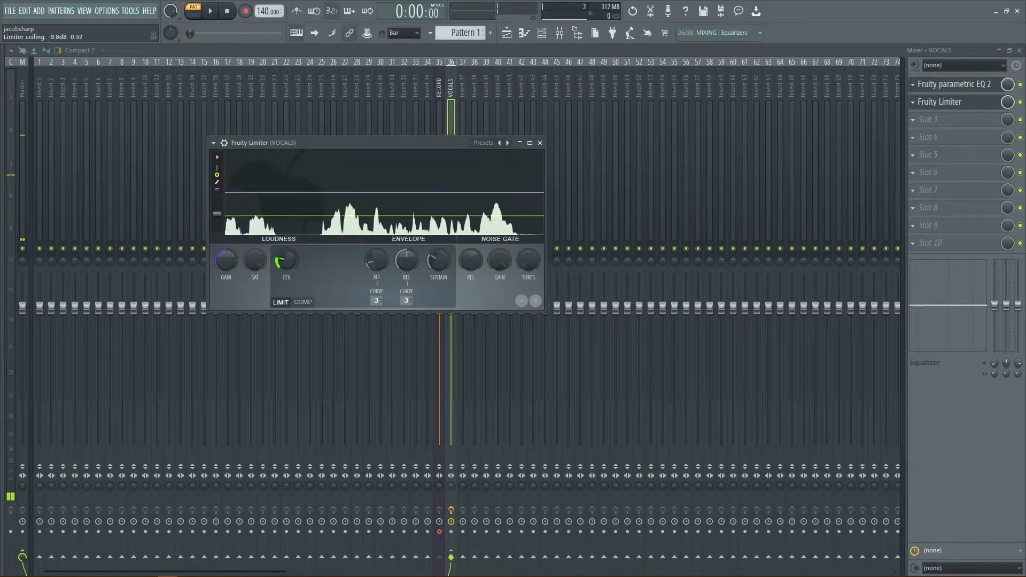
drag(287, 264, 287, 273)
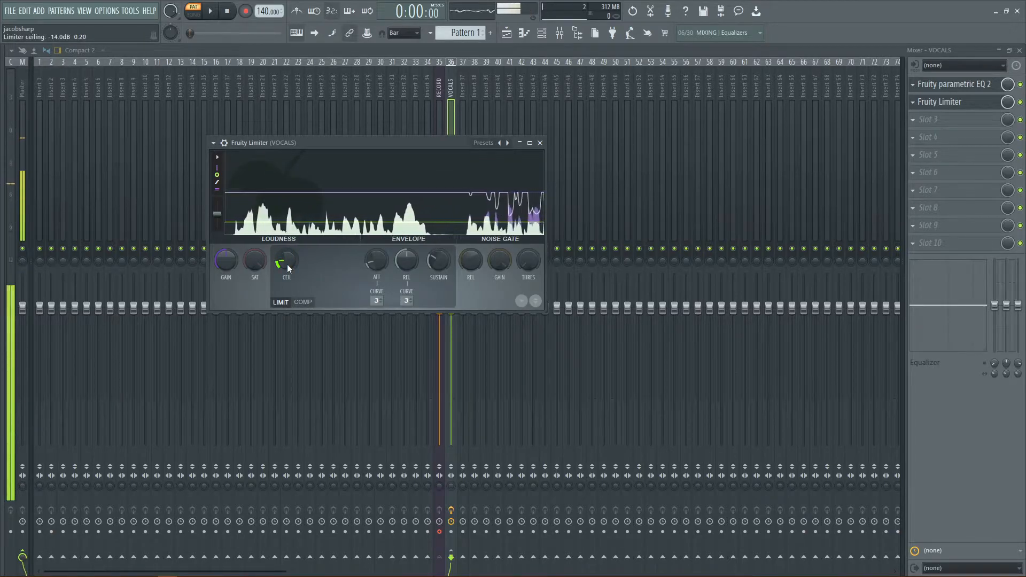
scroll(287, 264, up, 15)
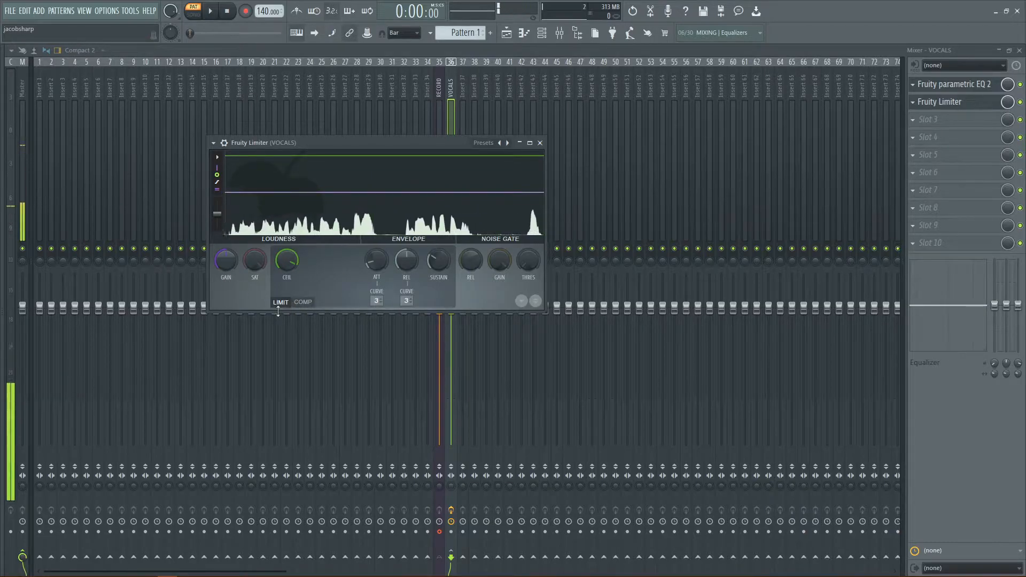
Switch Fruity Limiter to compressor mode, enlarge its window and lower the compression threshold well below the vocal peaks.
click(307, 304)
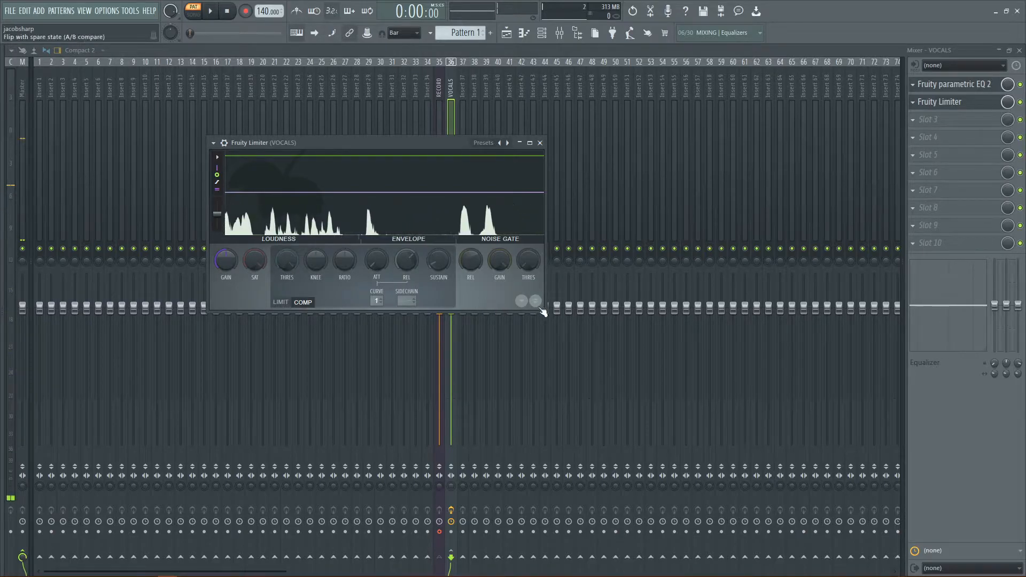
drag(544, 310, 792, 494)
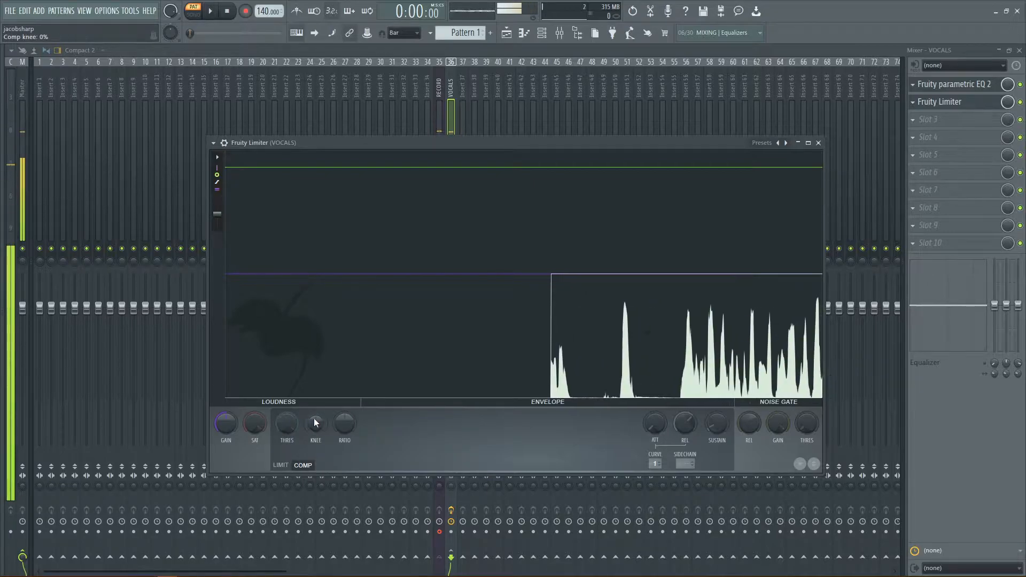
drag(287, 425, 287, 478)
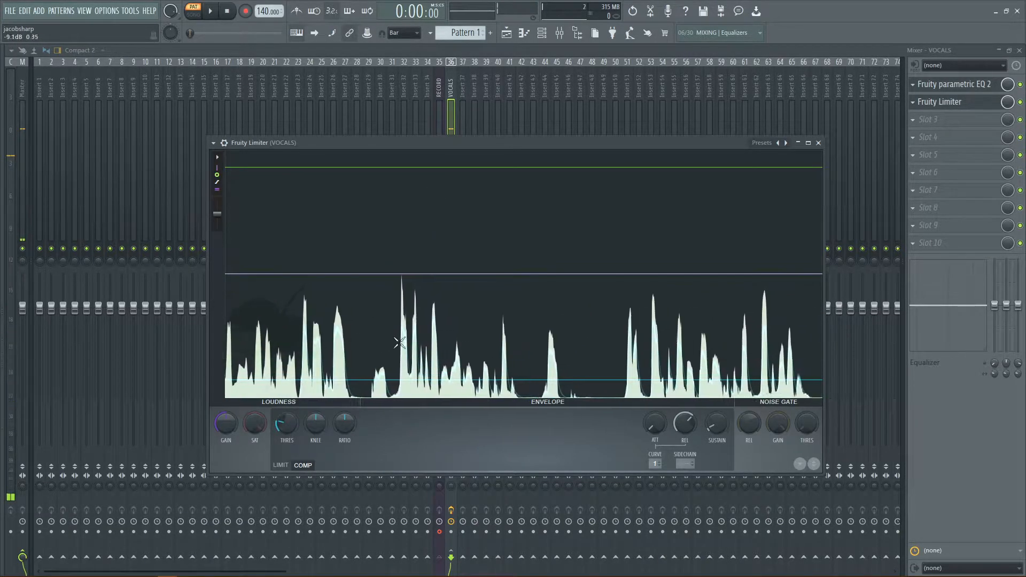
drag(293, 425, 294, 423)
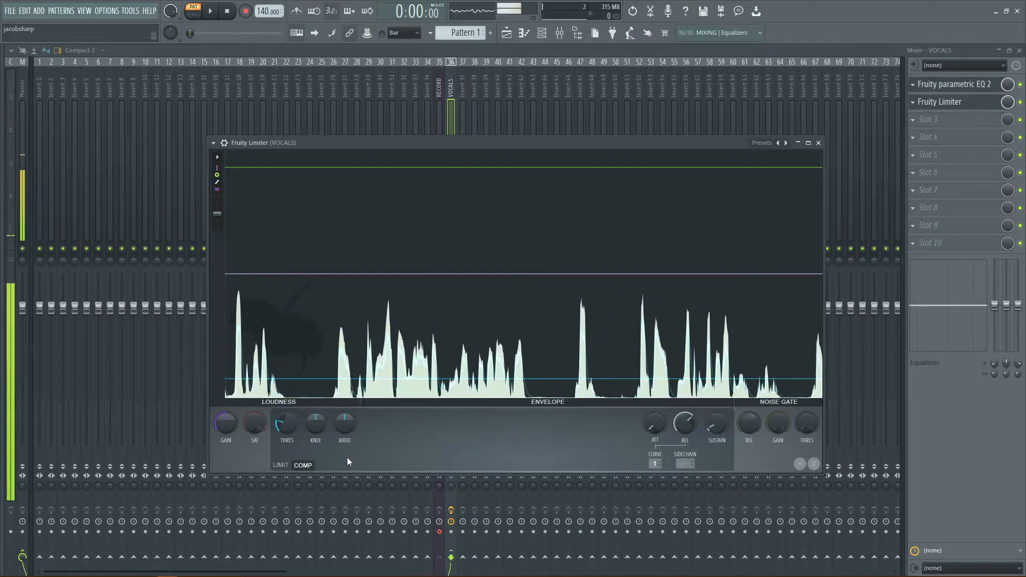
drag(286, 423, 286, 446)
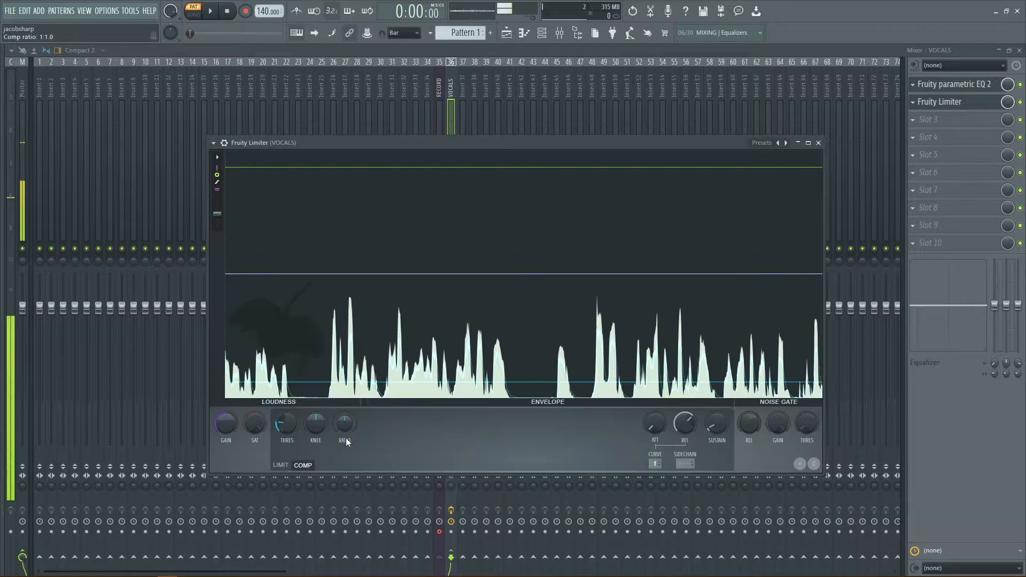
Try Fruity Limiter compression ratios of 1.9:1 and 1.7:1, raise the ratio again and close the plugin.
drag(342, 435, 342, 422)
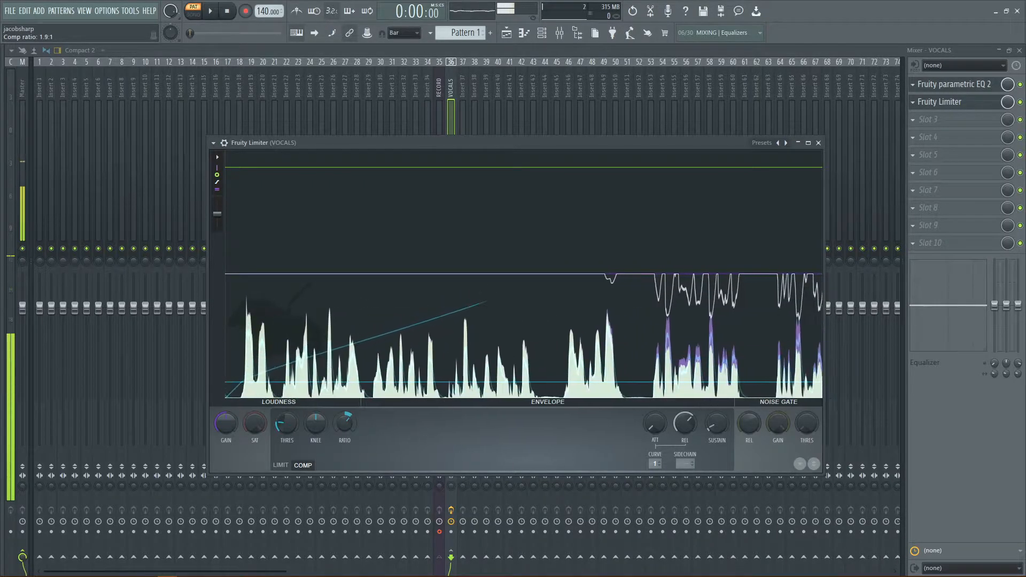
drag(342, 422, 342, 424)
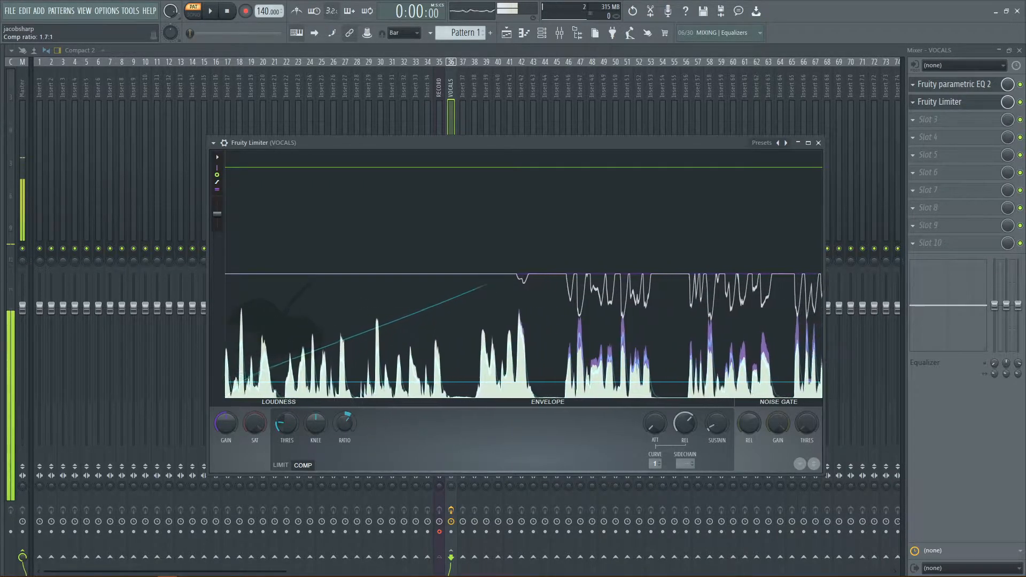
drag(342, 424, 342, 420)
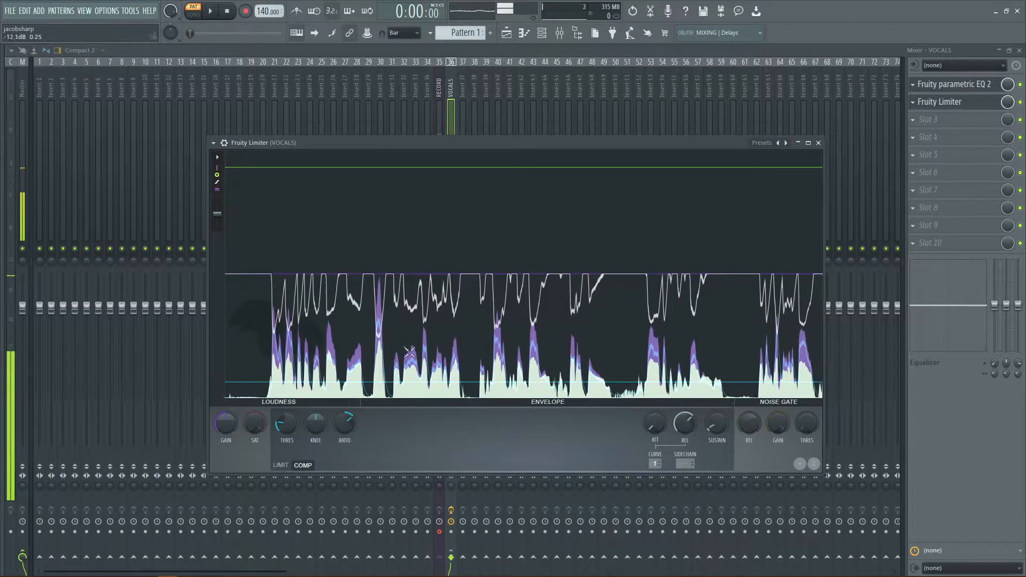
click(800, 143)
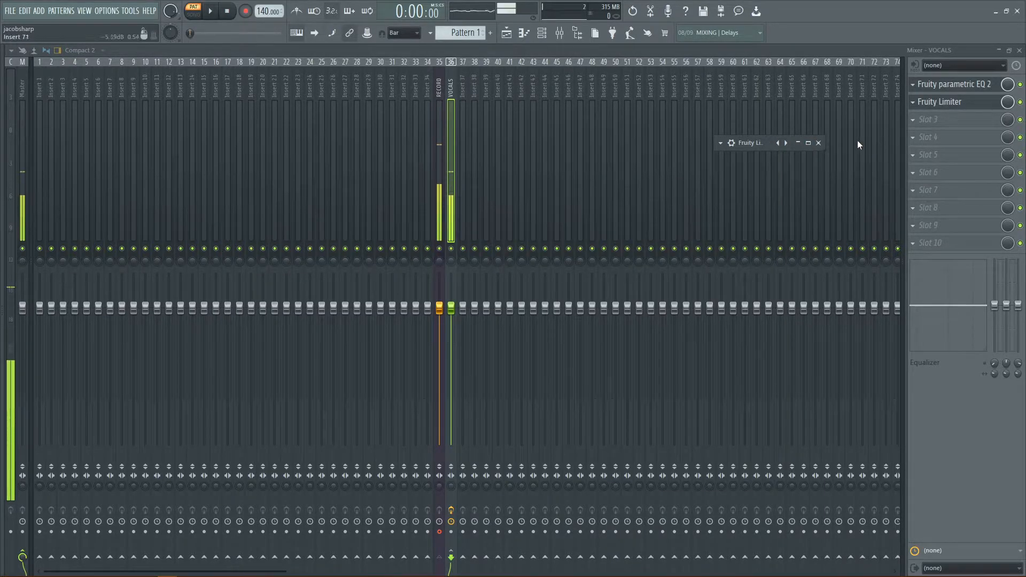
click(818, 142)
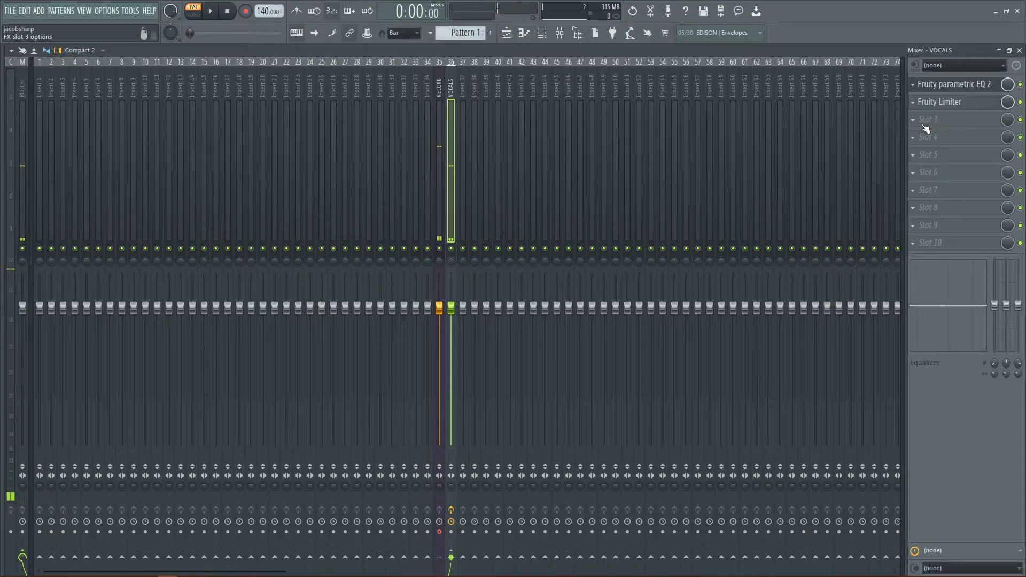
click(951, 87)
click(972, 101)
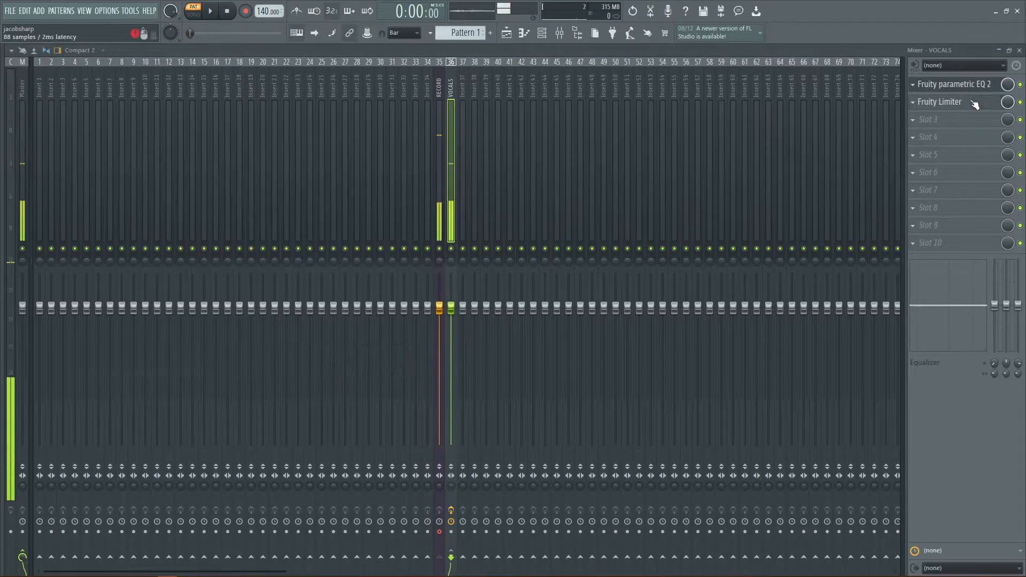
click(945, 102)
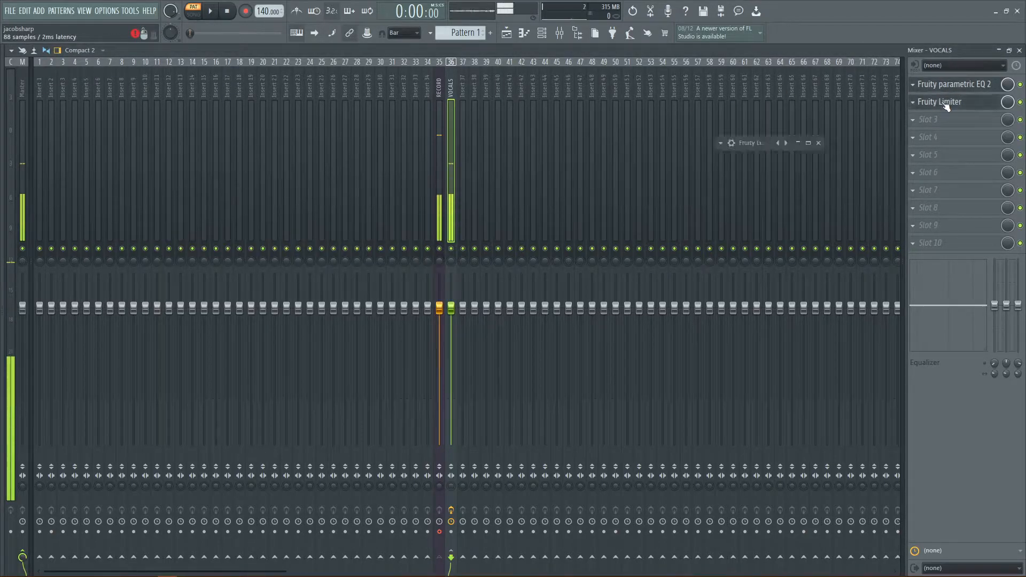
double_click(766, 141)
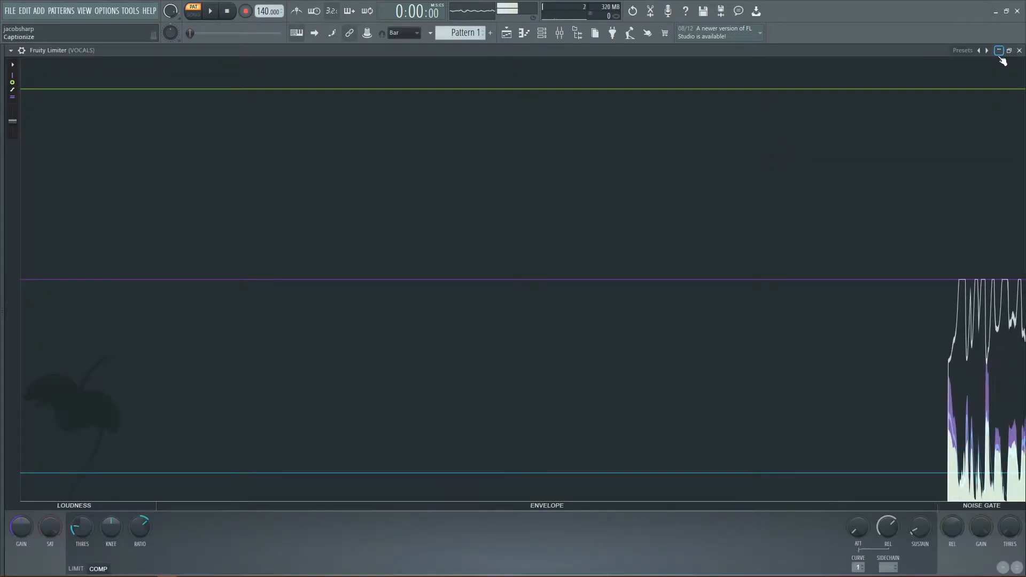
click(1019, 50)
Load Fruity Parametric EQ 2 into the third slot of VOCALS, roll off the lows with band 1 and cut band 4 by 5.6 dB at 346 Hz.
click(930, 119)
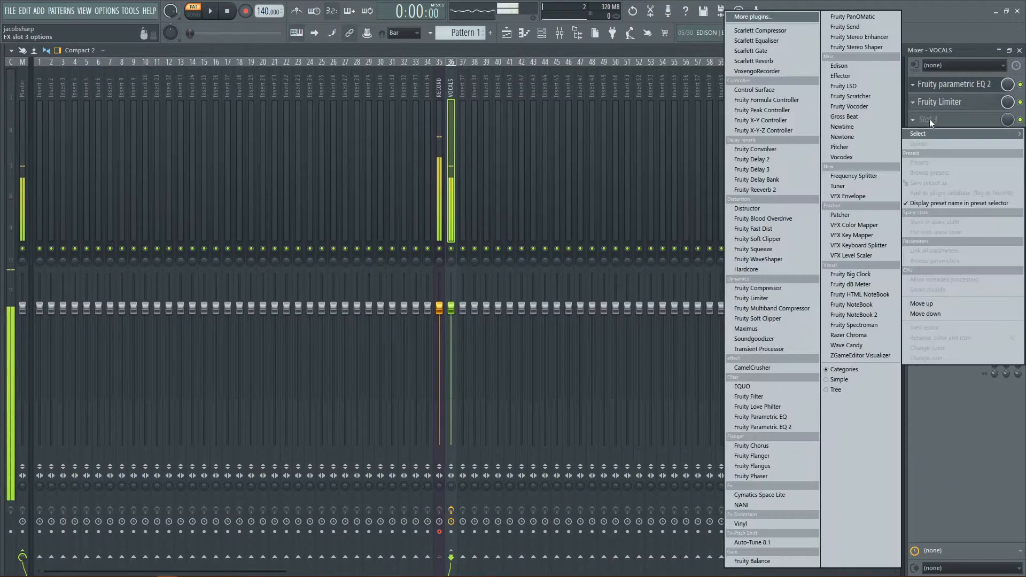
click(791, 432)
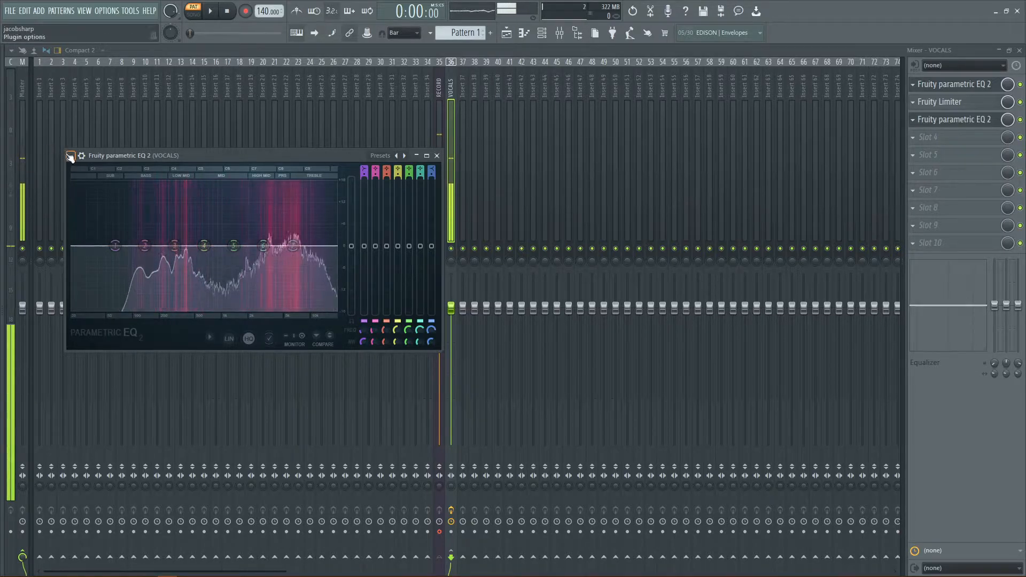
drag(150, 234, 129, 246)
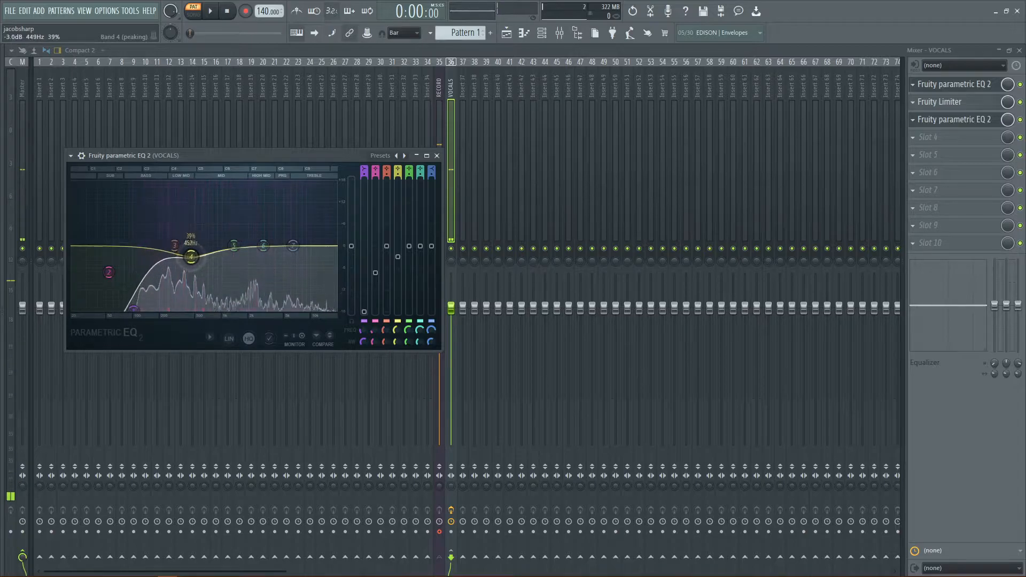
drag(148, 312, 133, 313)
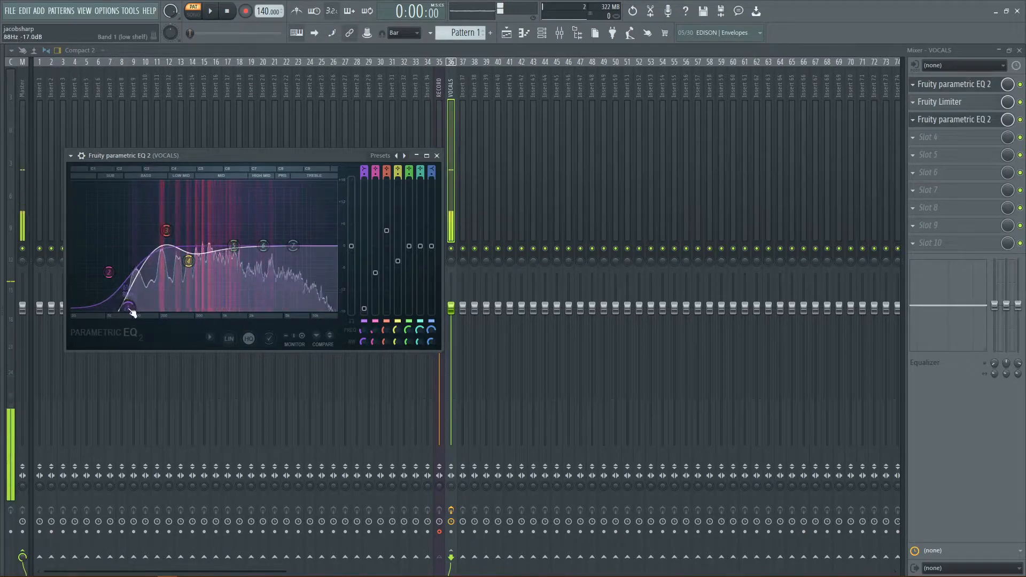
drag(164, 231, 157, 232)
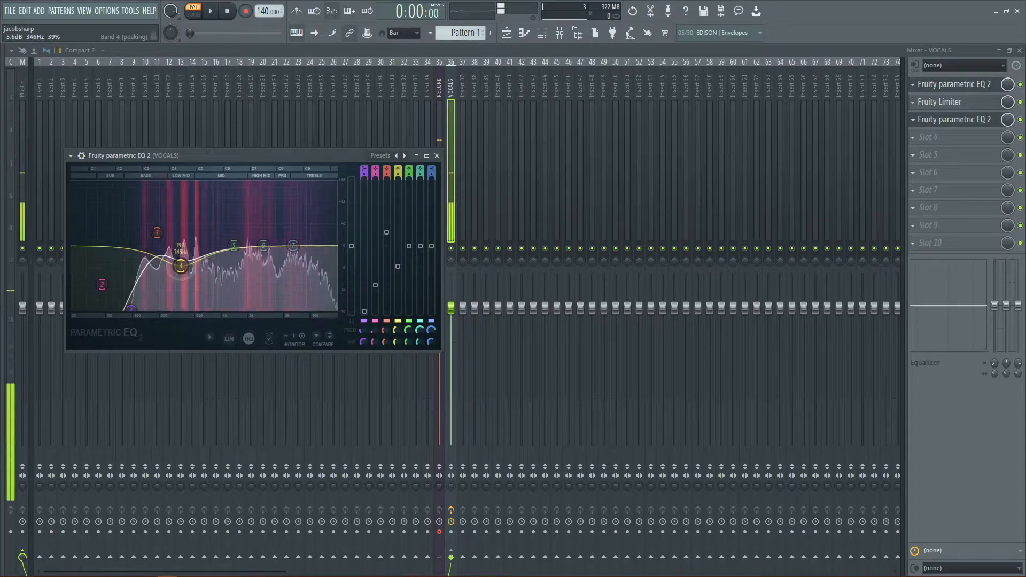
Boost the highs with band 7's shelf, cut band 6 just below it, fine-tune the low-mid bands and close the EQ.
drag(294, 246, 299, 181)
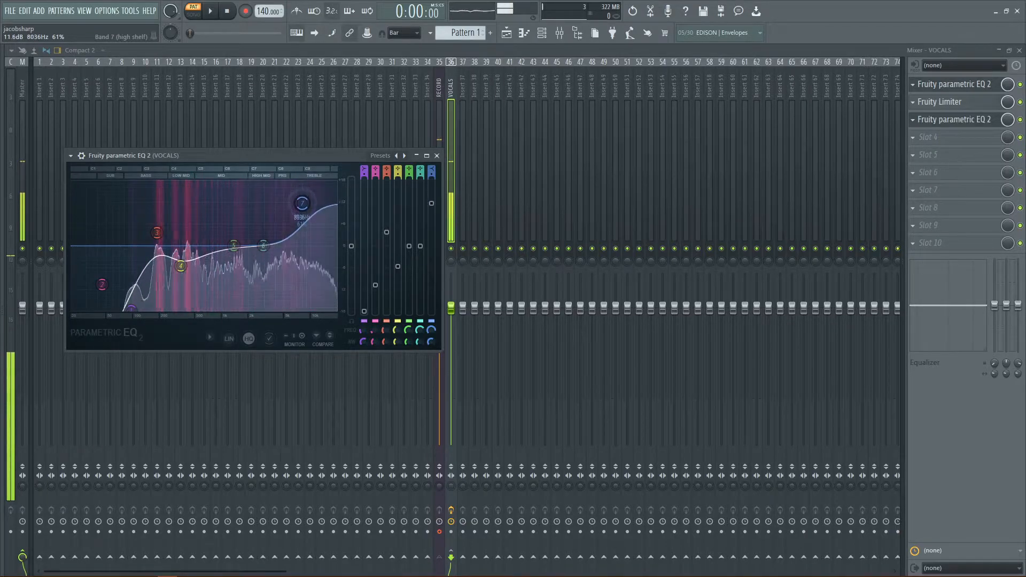
drag(305, 216, 308, 218)
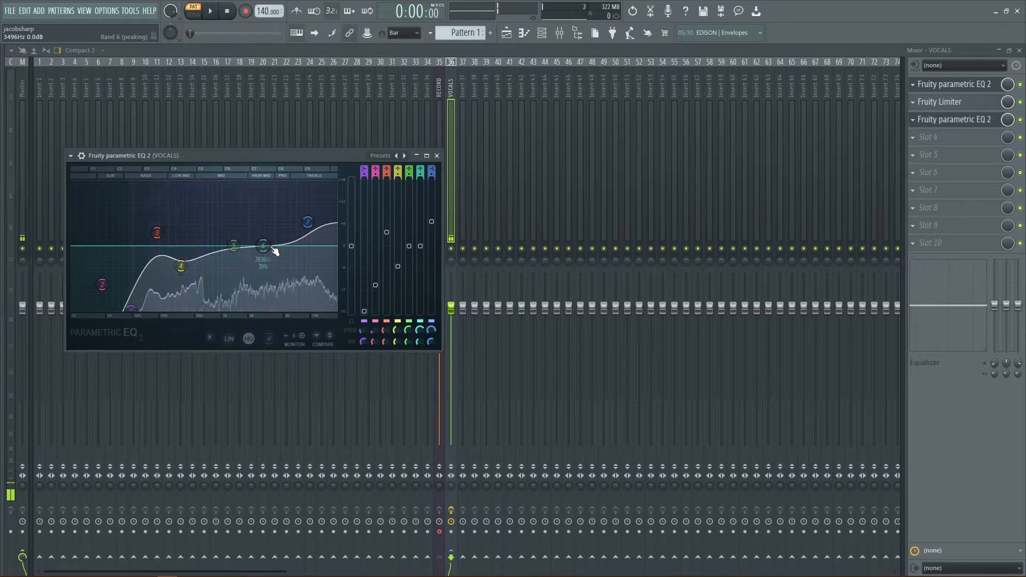
drag(263, 246, 288, 264)
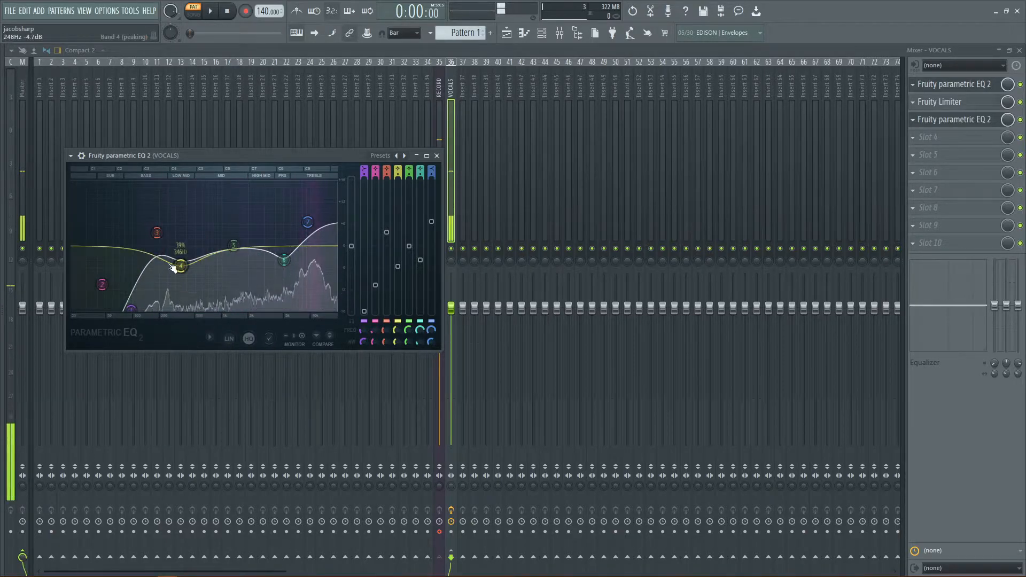
drag(181, 268, 181, 268)
scroll(181, 268, down, 2)
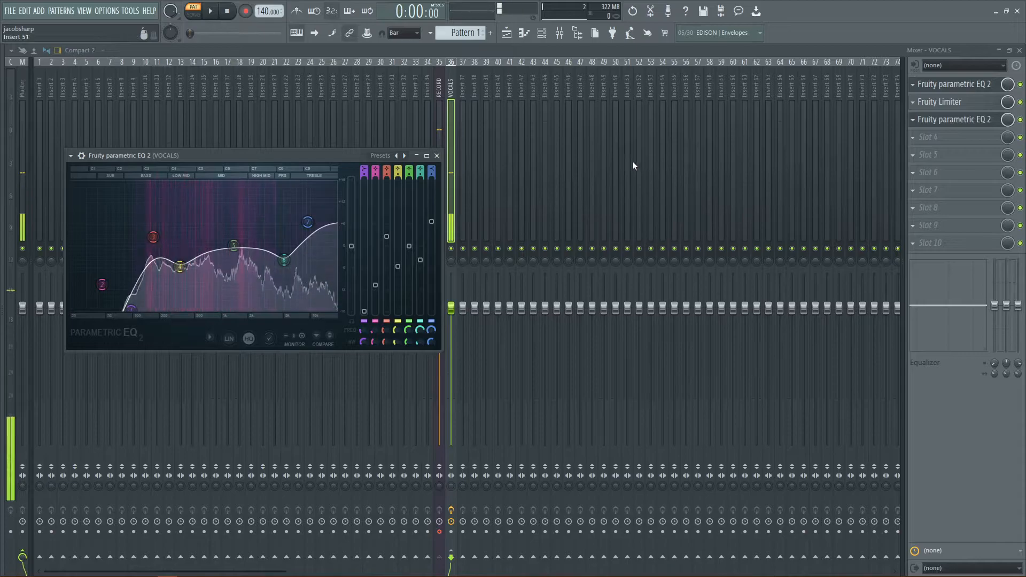
click(496, 49)
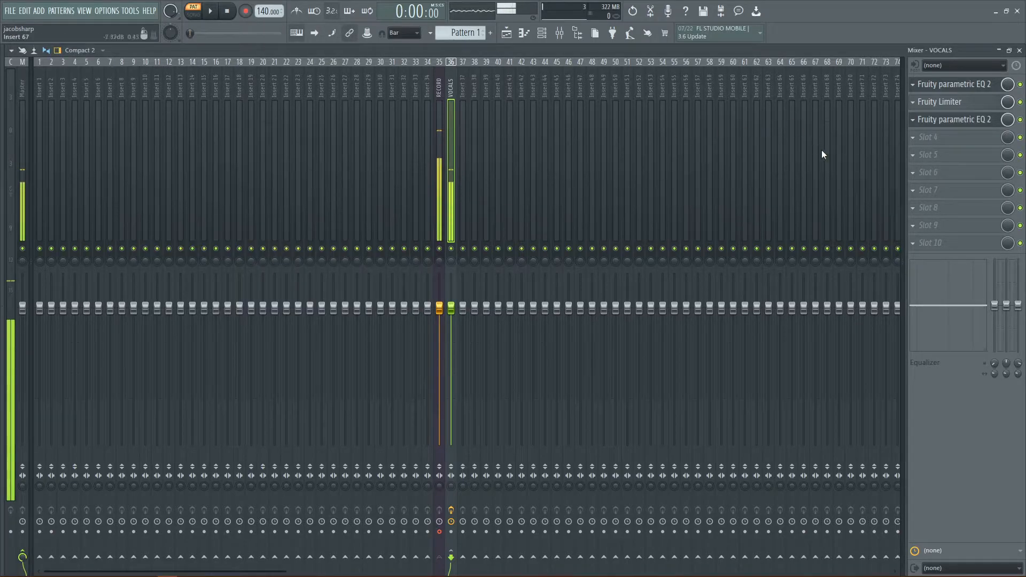
Load Fruity Limiter into the fourth effect slot of VOCALS, switch it to compressor mode and enlarge its window.
click(928, 149)
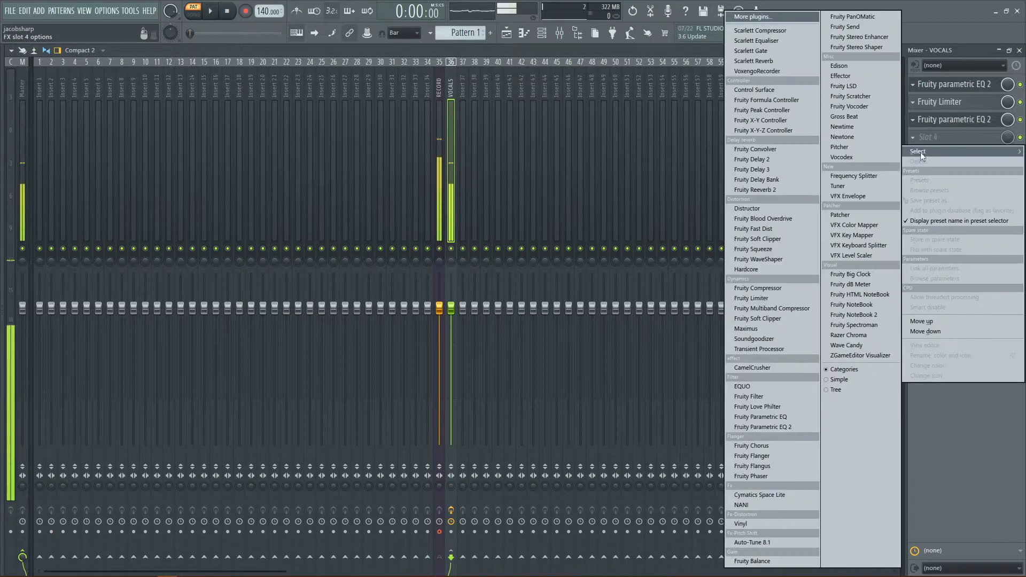
click(791, 298)
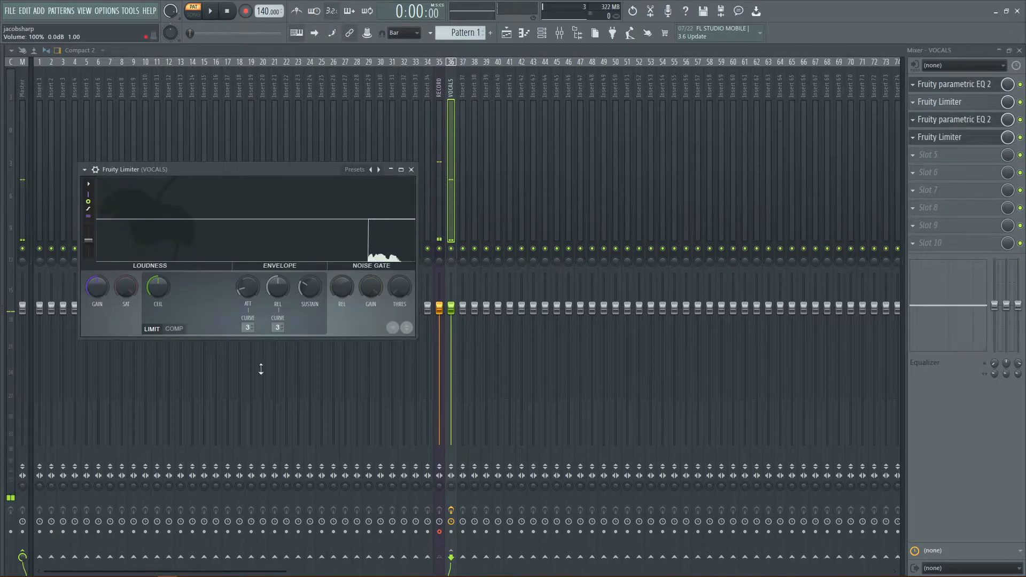
click(175, 328)
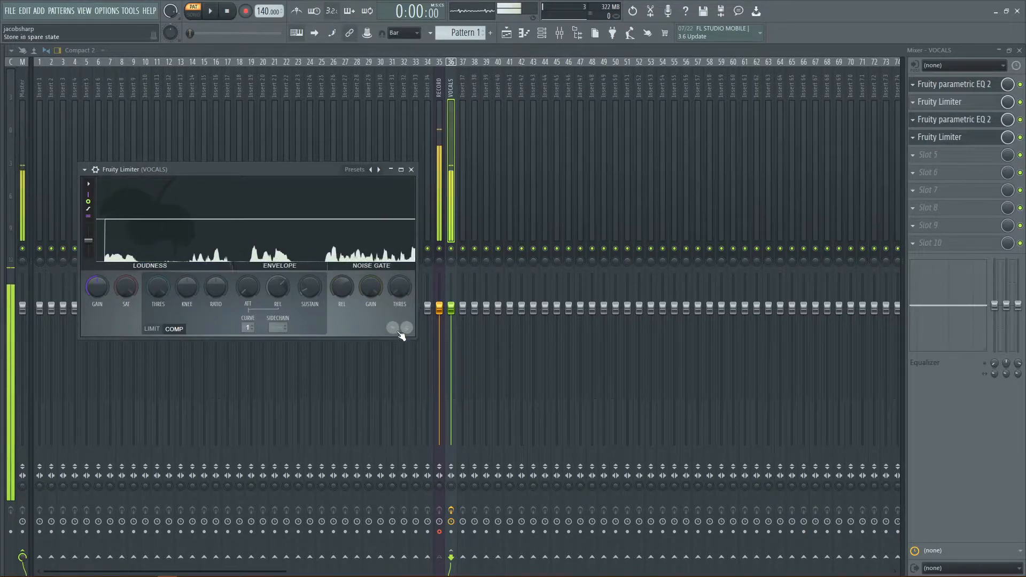
drag(418, 339, 818, 455)
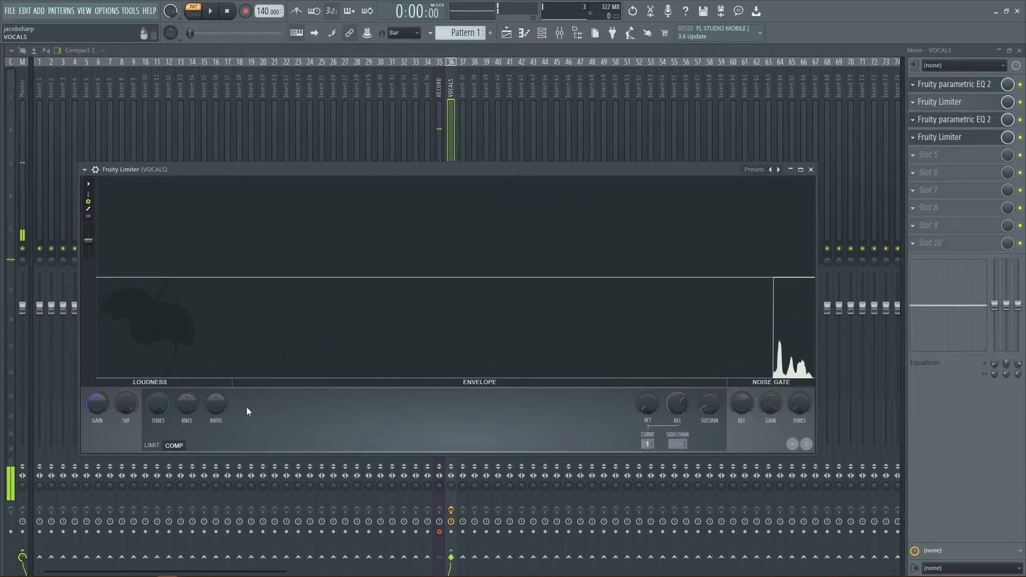
Set the second limiter's compression threshold to -23.0 dB, raise its ratio above 2.9:1 and its gain to 4.1 dB, and put its window away.
drag(155, 404, 155, 449)
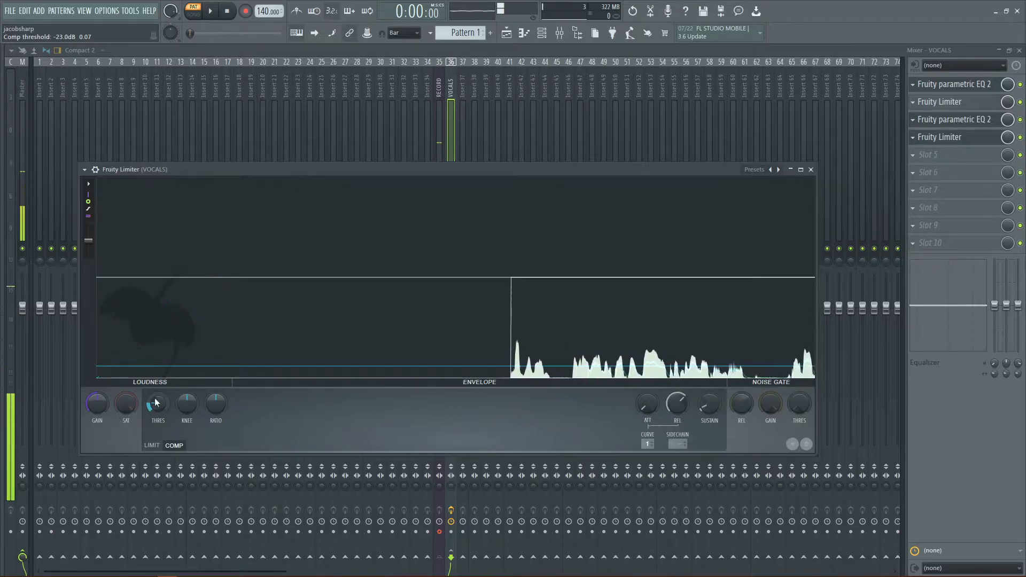
mouse_move(215, 403)
mouse_down()
mouse_move(216, 366)
mouse_move(216, 401)
mouse_up()
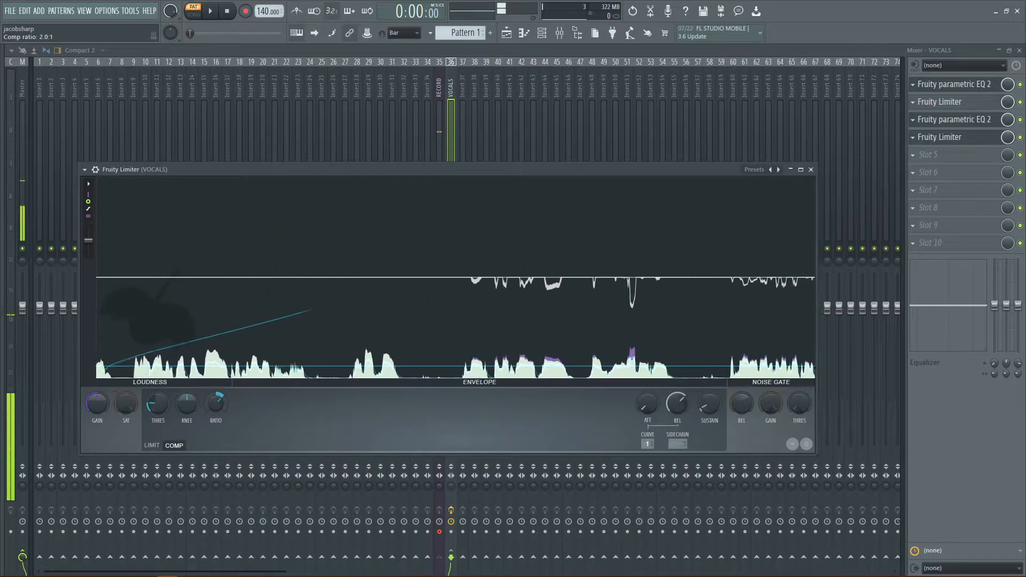
drag(216, 399, 216, 396)
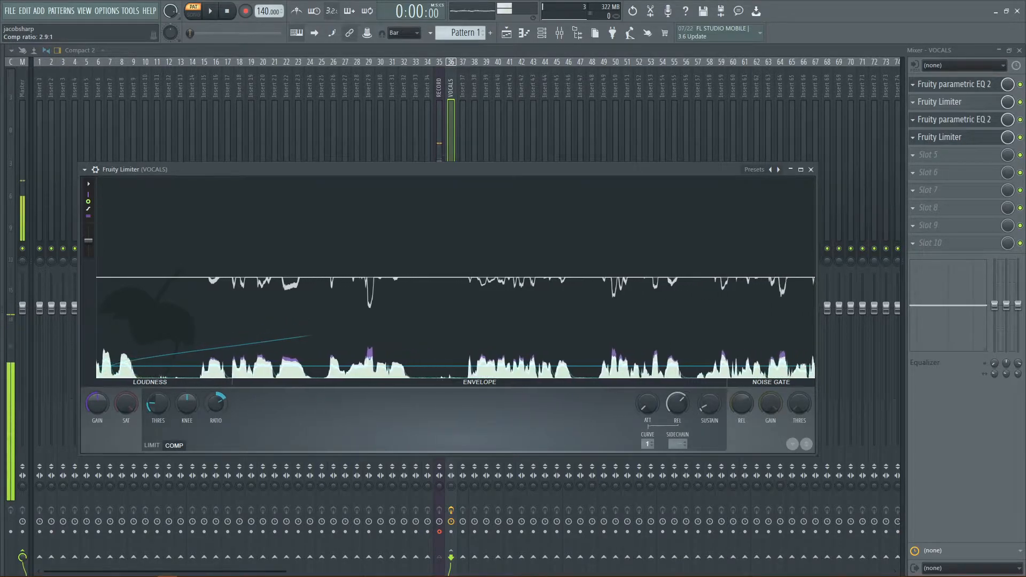
drag(215, 396, 216, 396)
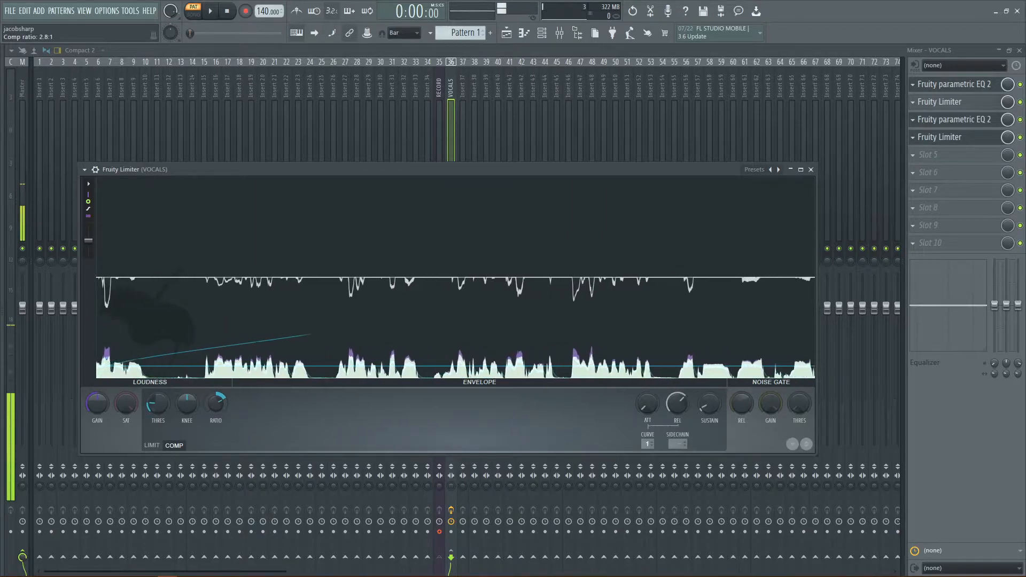
mouse_move(216, 402)
mouse_down()
mouse_move(216, 425)
mouse_move(215, 387)
mouse_up()
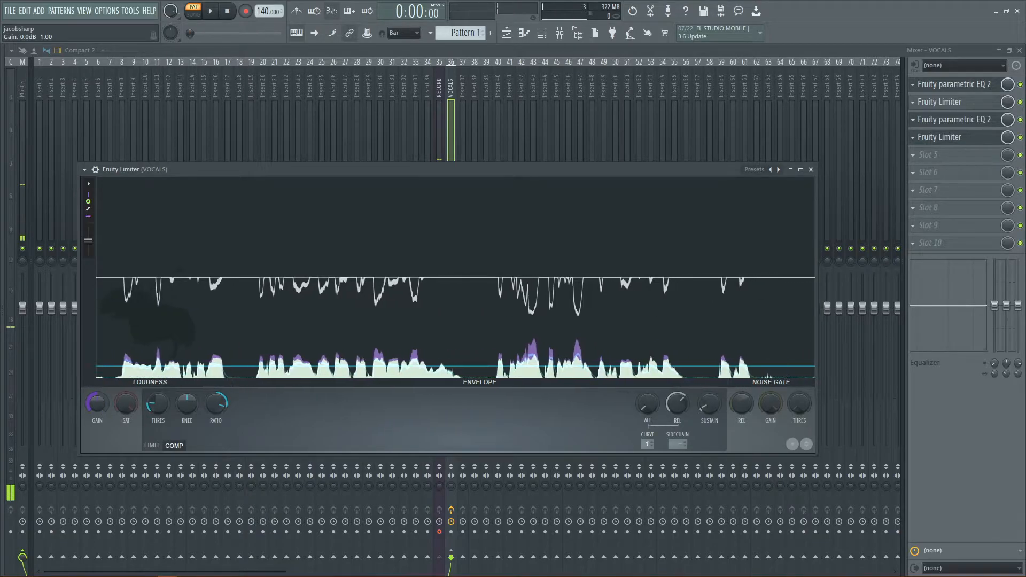
drag(97, 404, 97, 386)
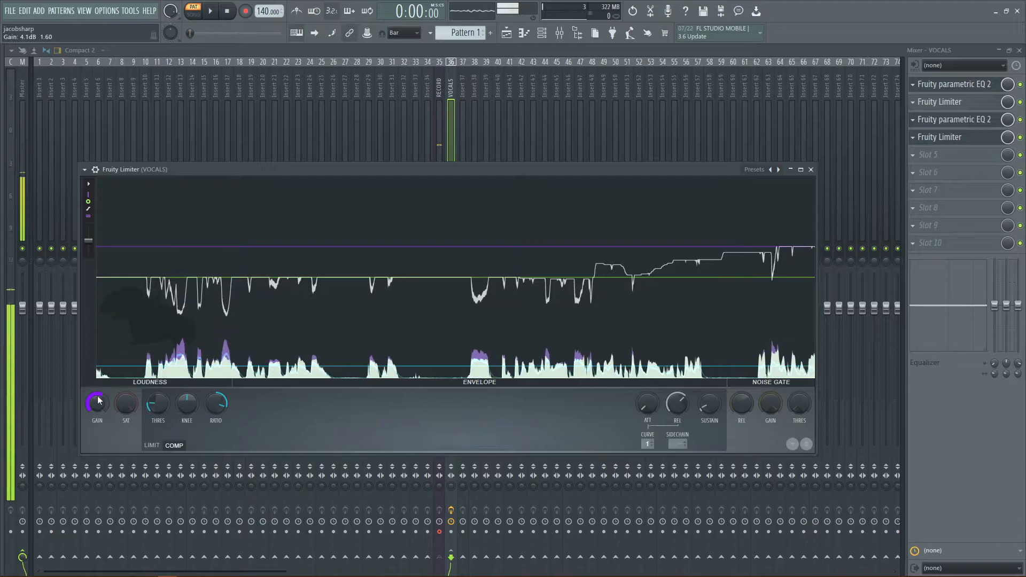
click(790, 170)
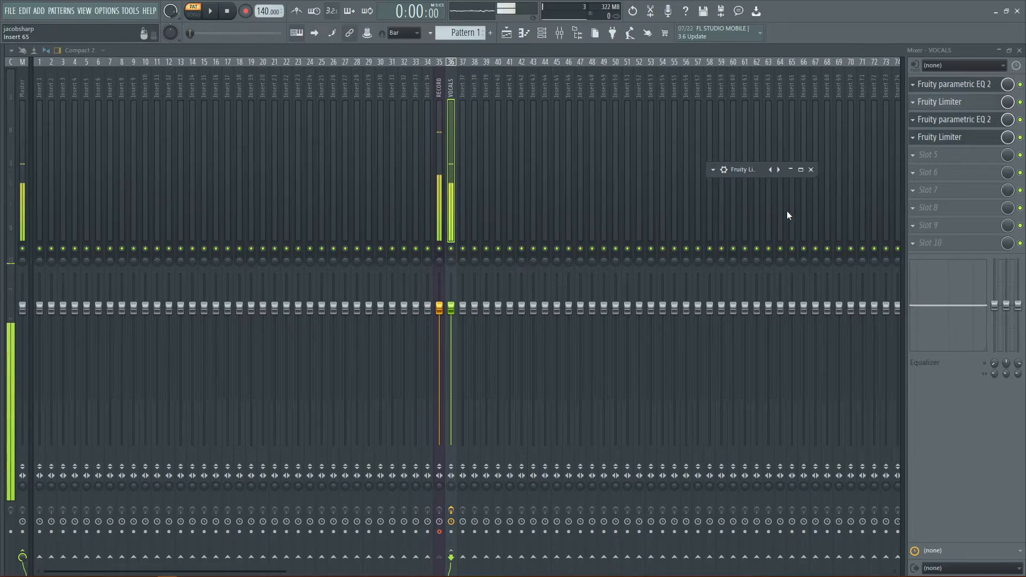
Load Maximus into the fifth effect slot of VOCALS and apply its Warmness 2 (no latency) preset.
click(936, 159)
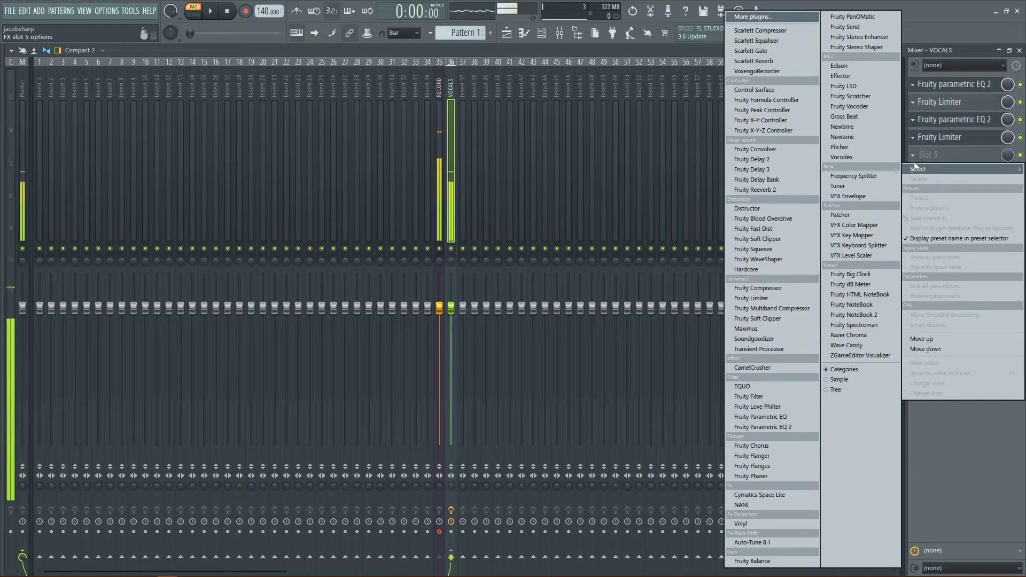
click(773, 328)
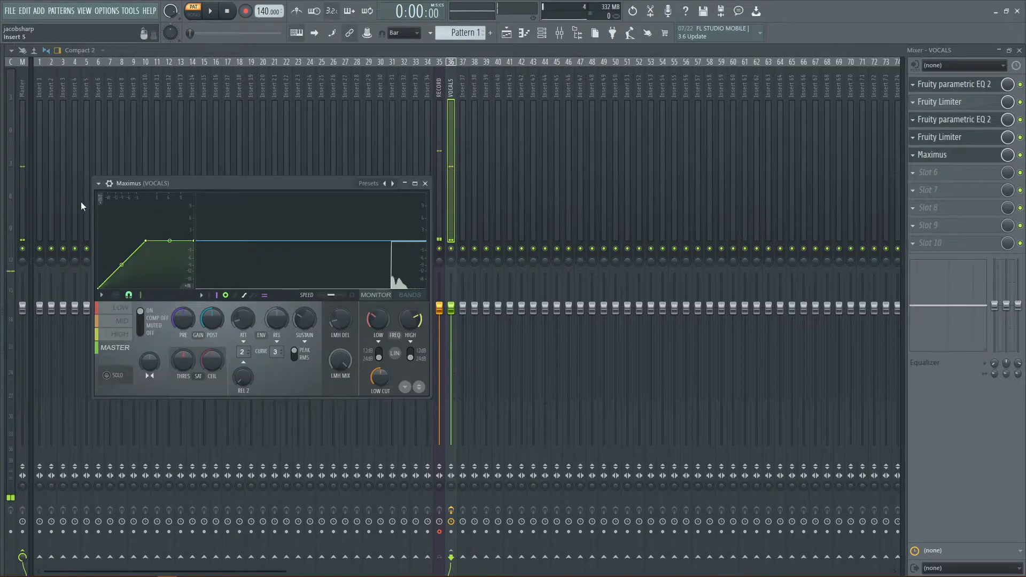
click(99, 183)
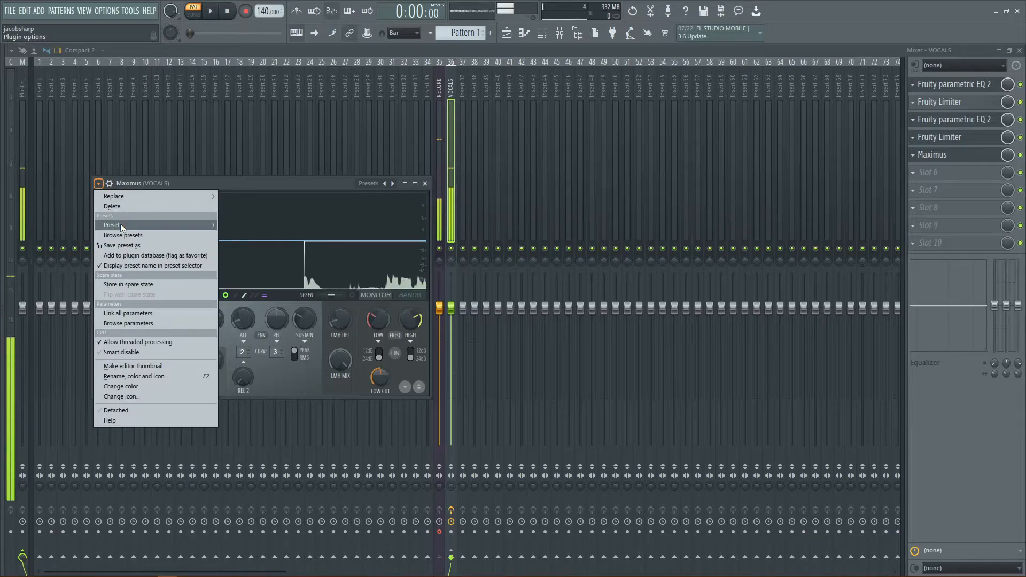
mouse_move(203, 225)
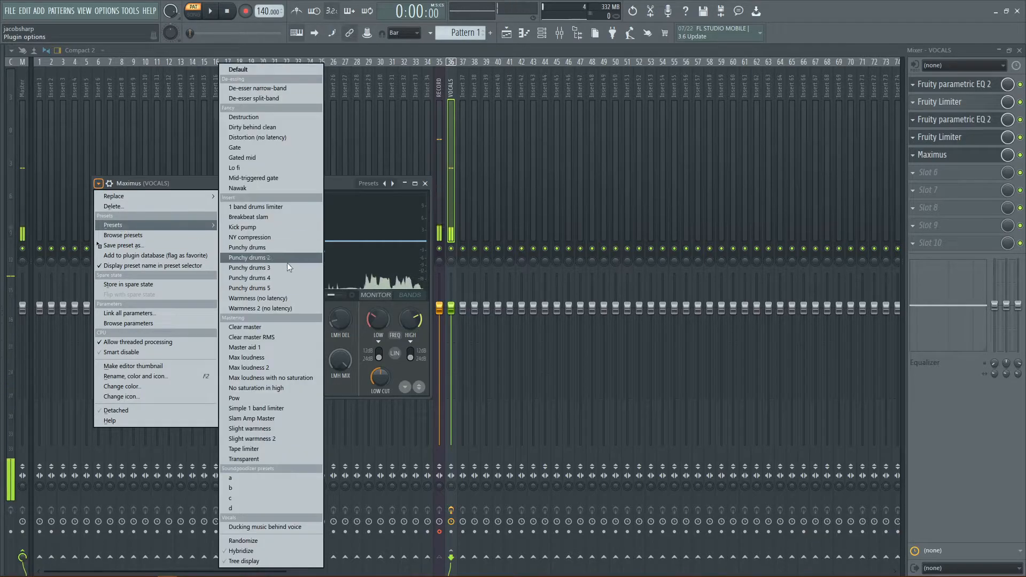
click(287, 309)
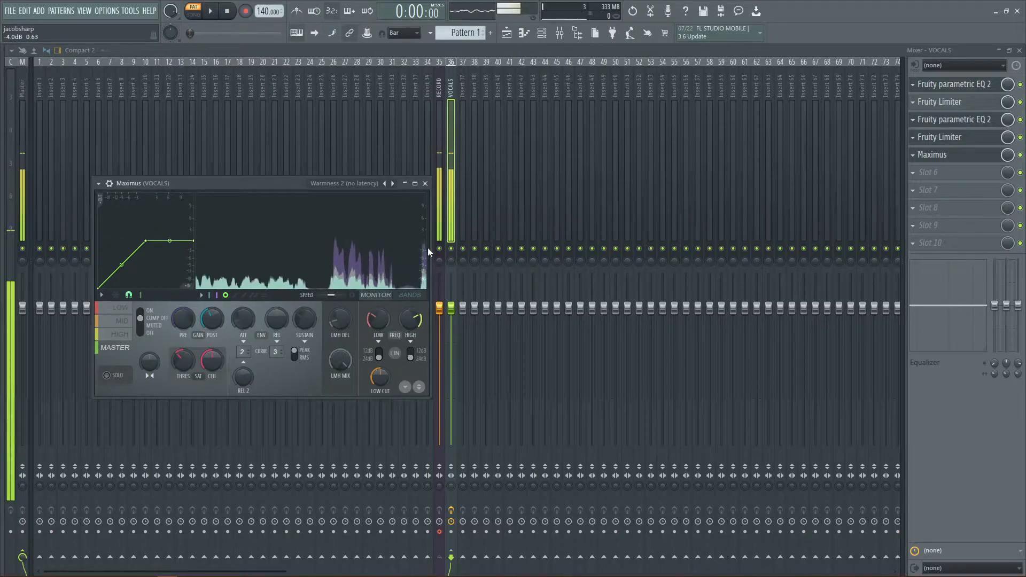
Load Fruity Parametric EQ 2 into the sixth effect slot of VOCALS and make a gentle band 5 cut at about 1100 Hz.
click(928, 172)
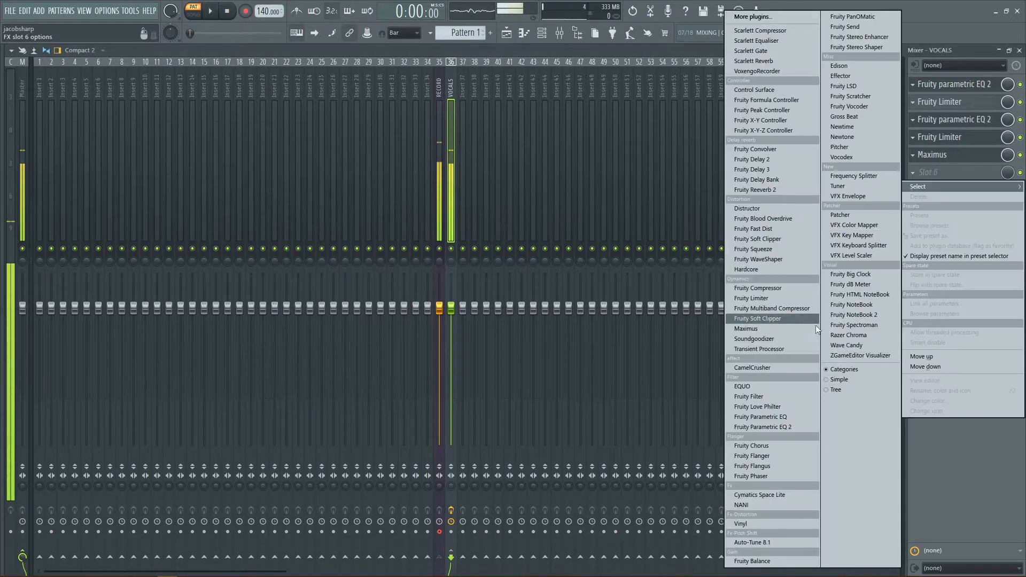
click(810, 427)
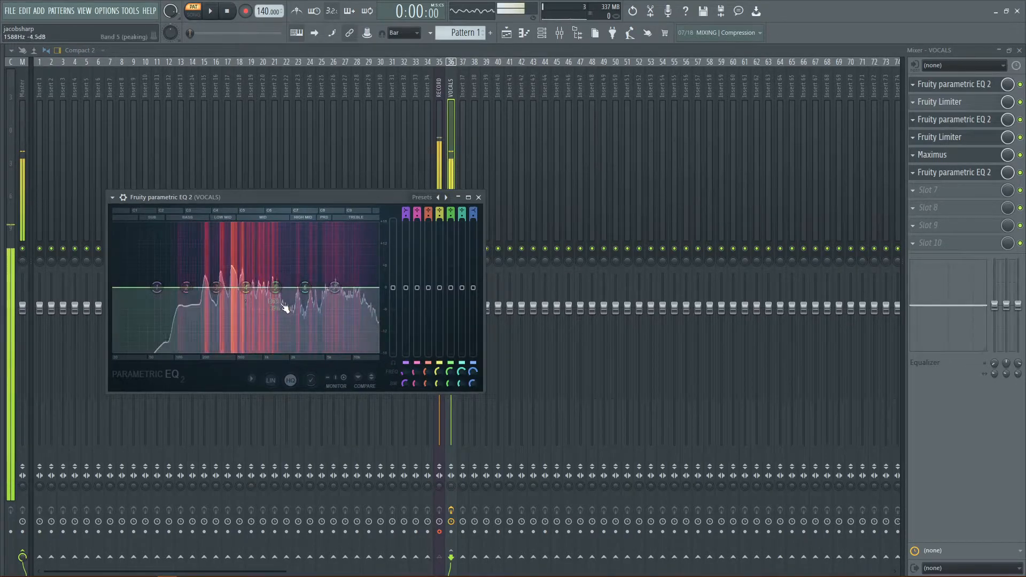
drag(275, 289, 264, 306)
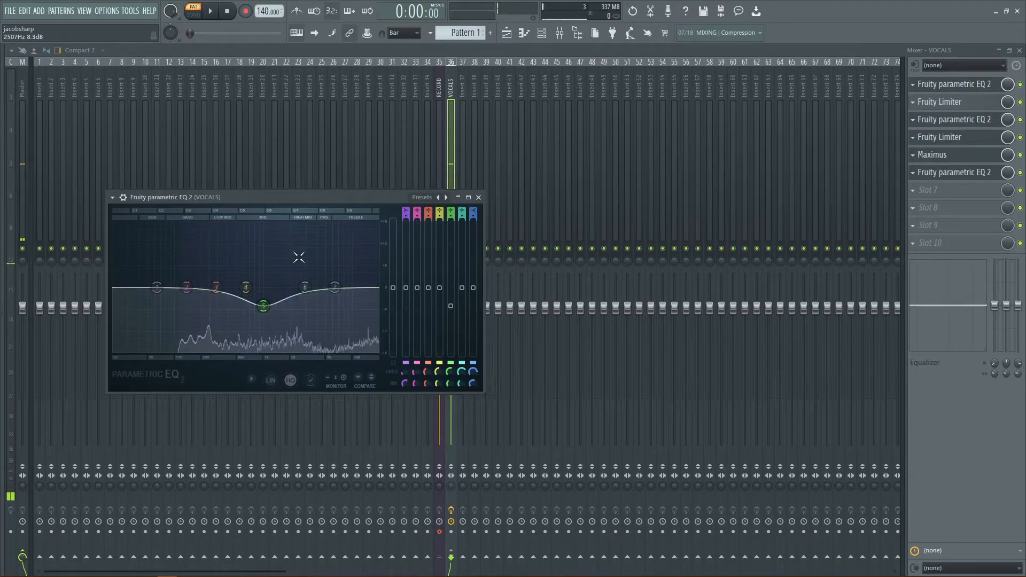
key(space)
drag(267, 306, 266, 305)
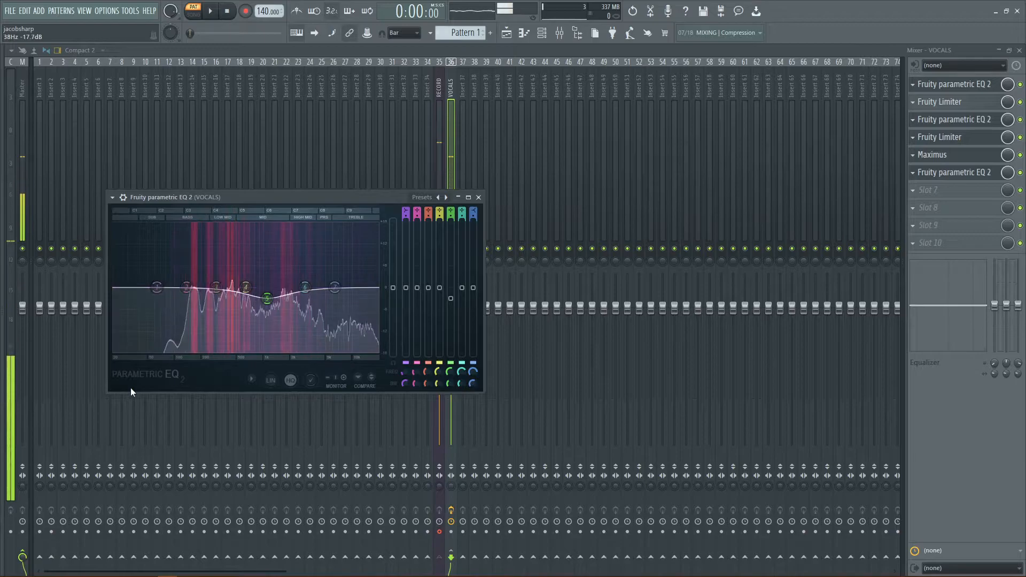
Roll off the lows with bands 1 and 2 of the EQ in the sixth slot.
click(980, 155)
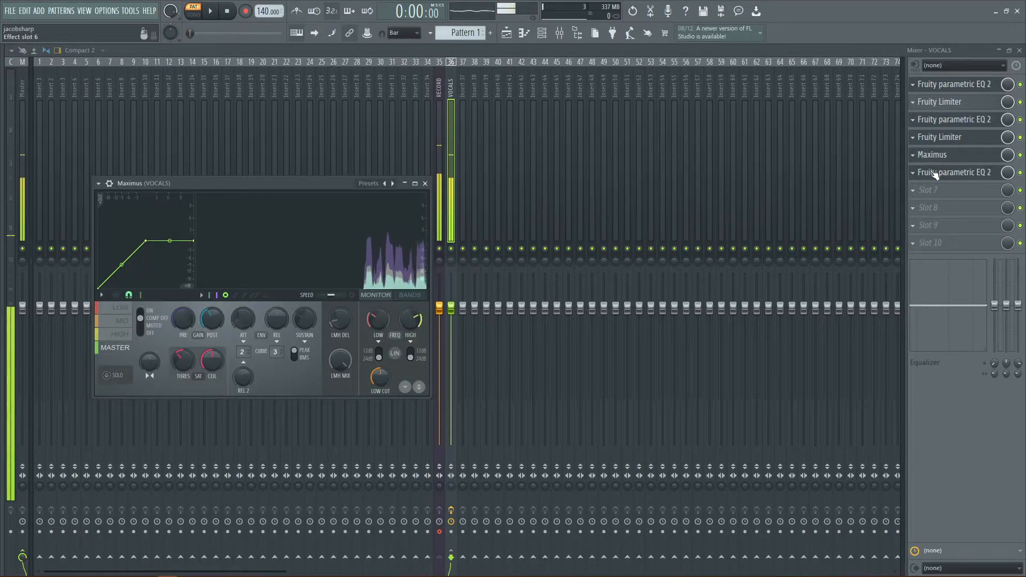
click(954, 172)
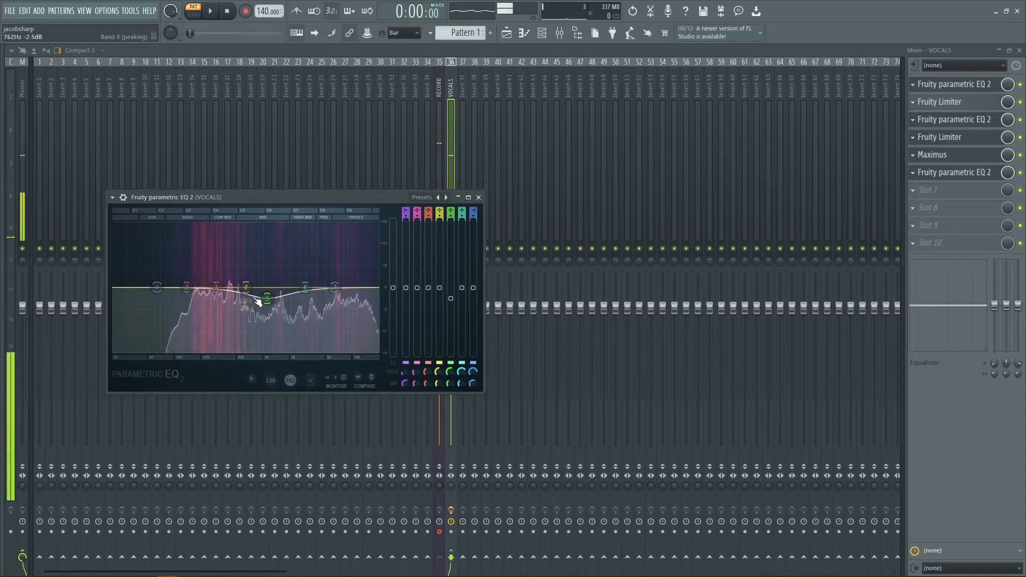
drag(156, 287, 168, 348)
drag(185, 289, 181, 349)
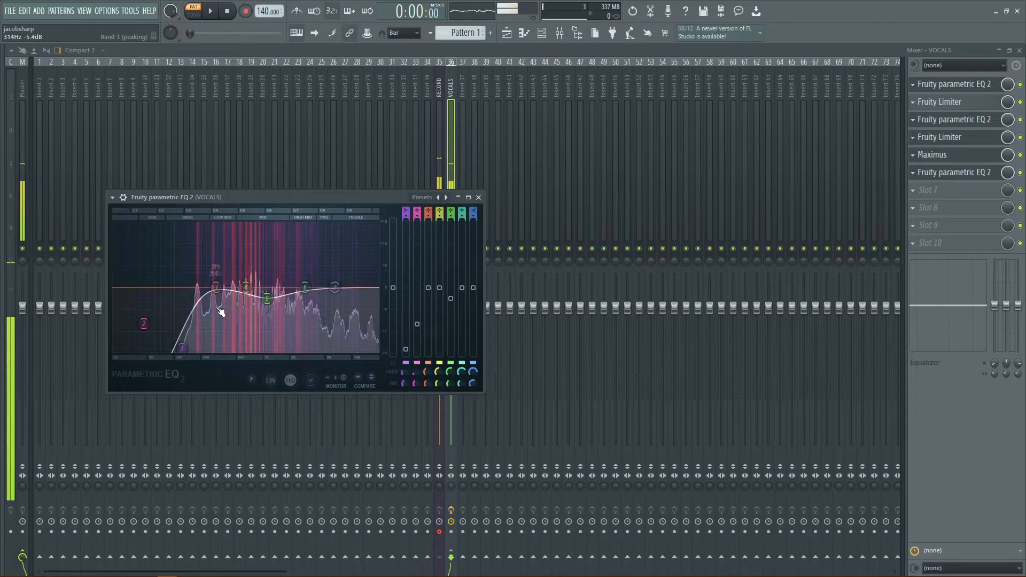
mouse_move(183, 348)
mouse_down()
mouse_move(154, 339)
mouse_move(182, 343)
mouse_move(175, 350)
mouse_up()
scroll(178, 350, down, 3)
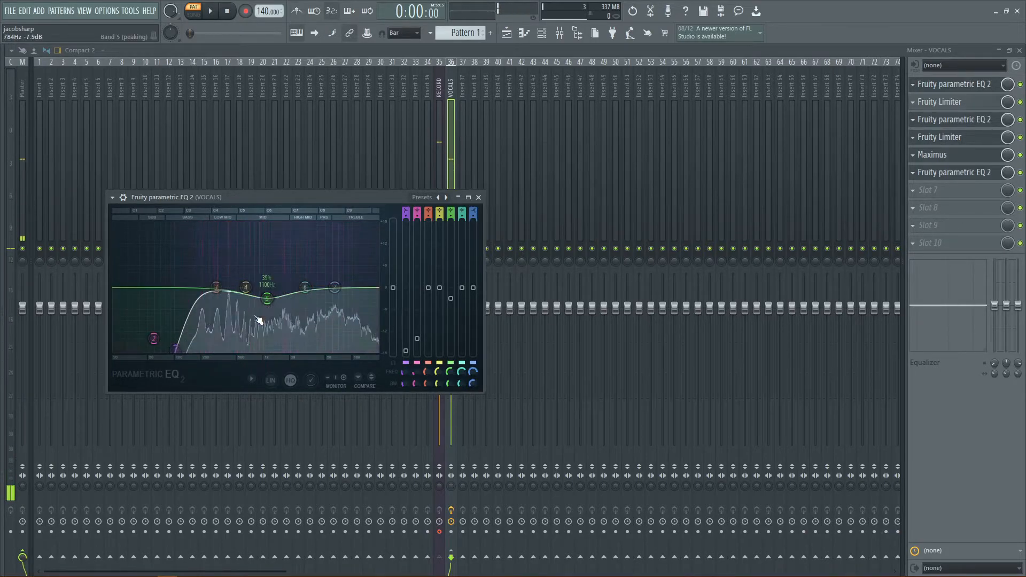
Deepen band 5's cut to -4.3 dB at 1065 Hz, lift the highs with band 7 and put the EQ away.
drag(267, 298, 266, 301)
drag(265, 301, 265, 304)
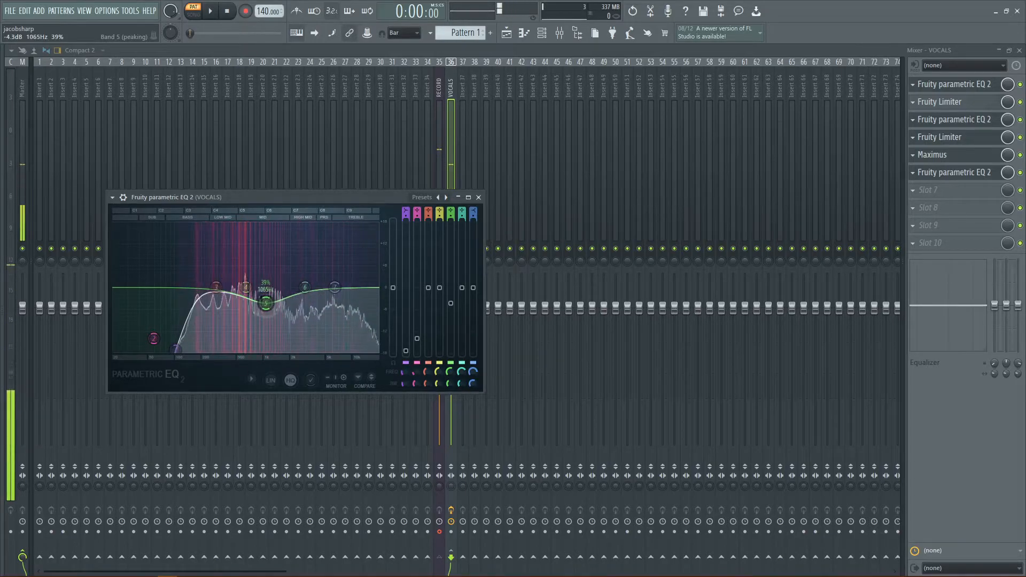
drag(332, 295, 340, 287)
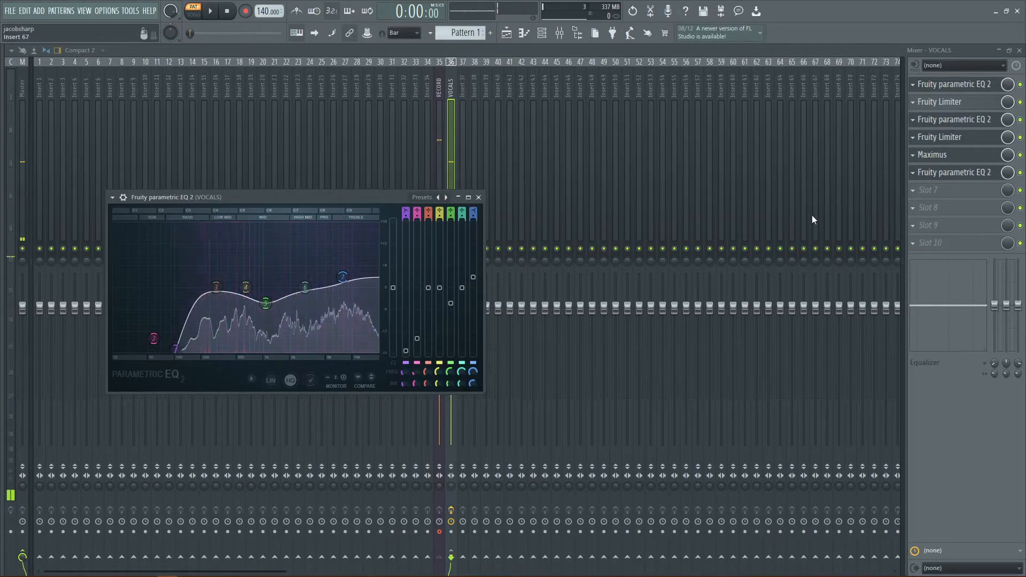
click(712, 54)
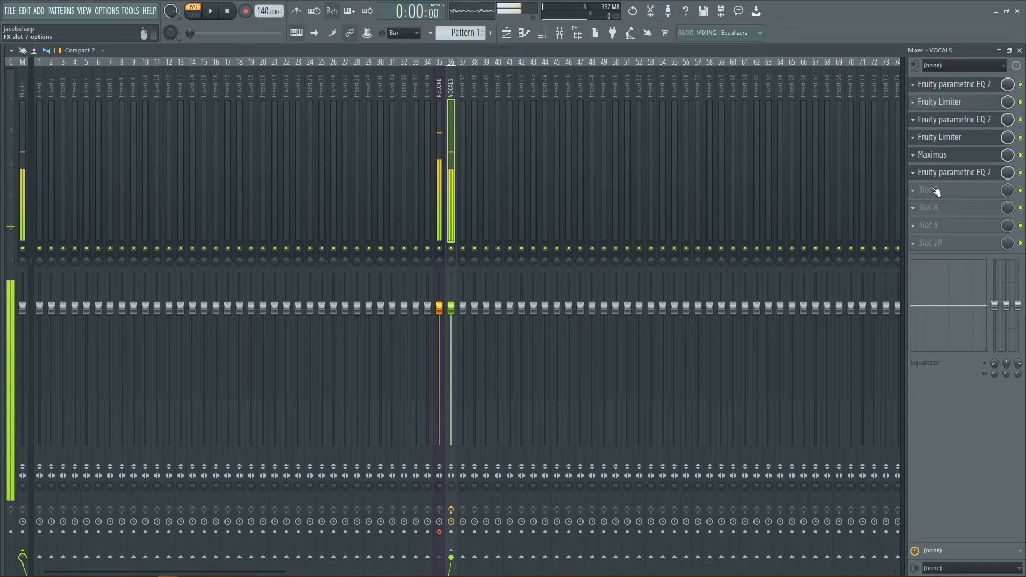
Load Auto-Tune 8.1 into the seventh effect slot of VOCALS and turn on its low latency mode.
click(960, 200)
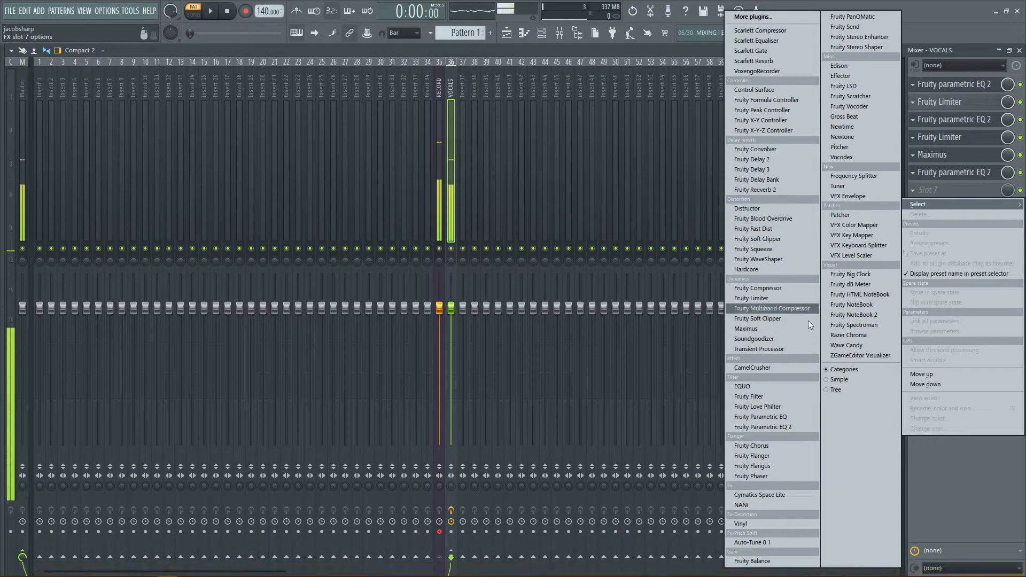
click(791, 541)
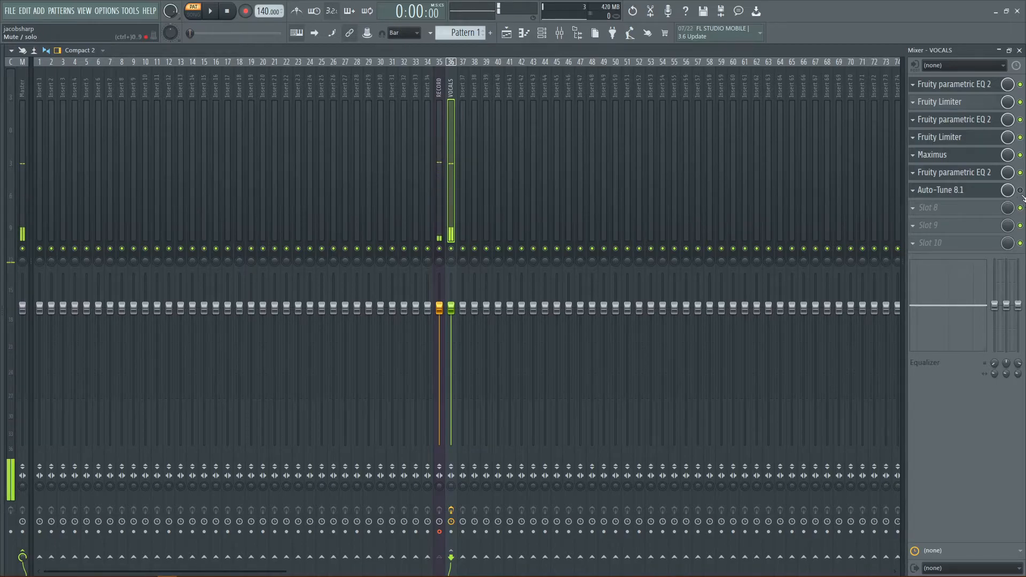
click(994, 190)
click(168, 131)
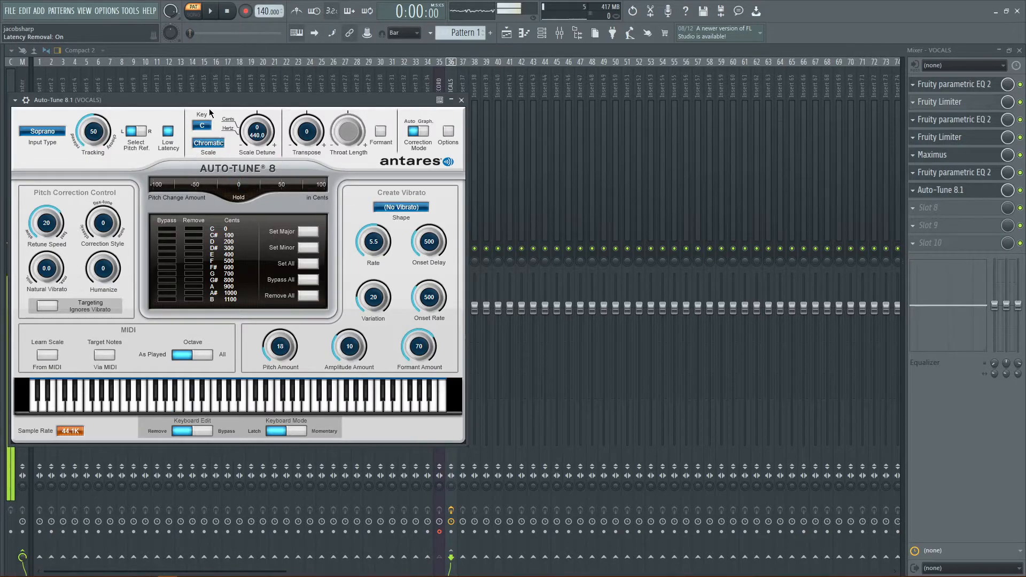
drag(208, 100, 329, 93)
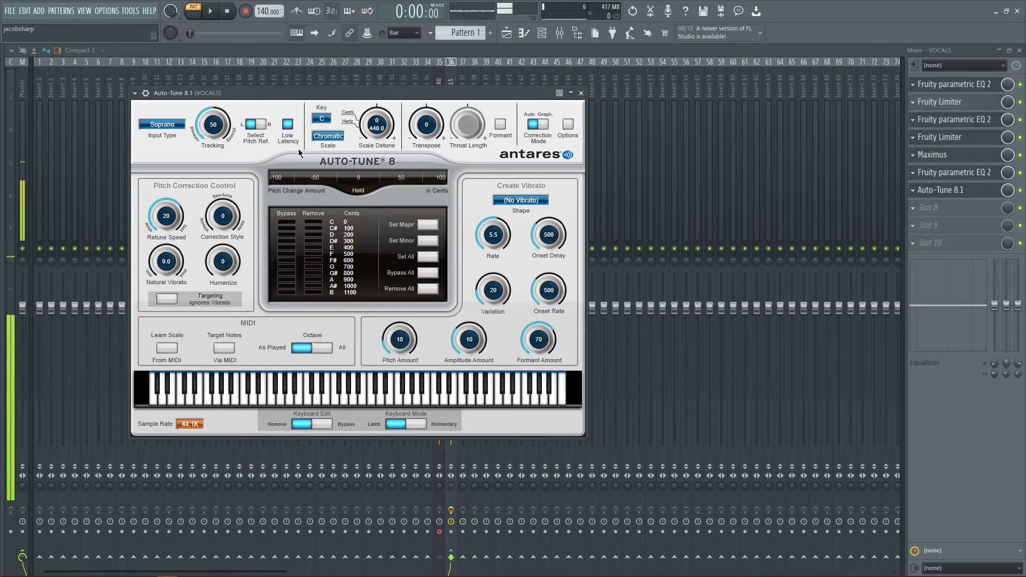
Set Auto-Tune's input type to Alto/Tenor and its scale to Minor, and open the key choices.
click(161, 124)
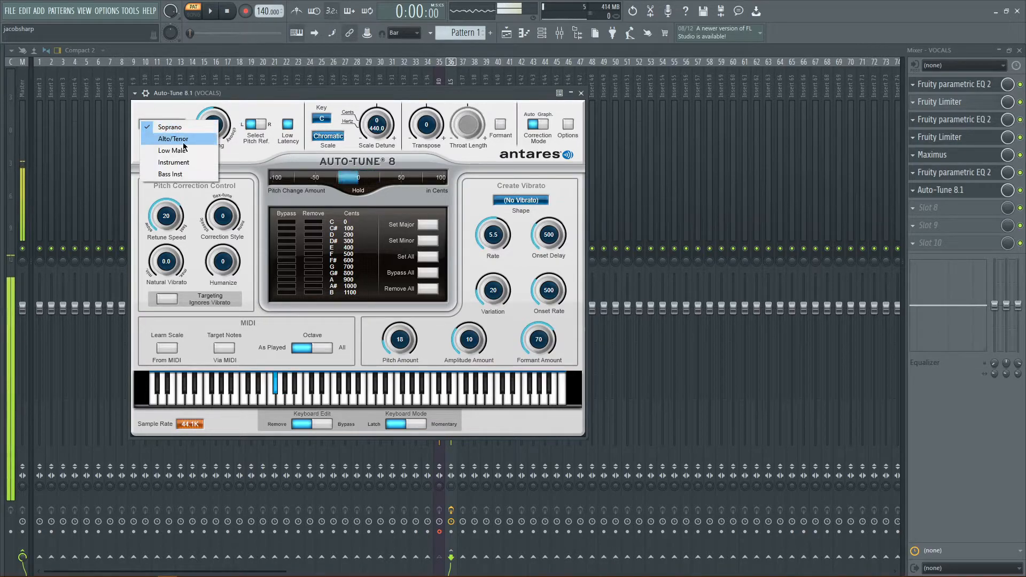
click(160, 138)
click(328, 136)
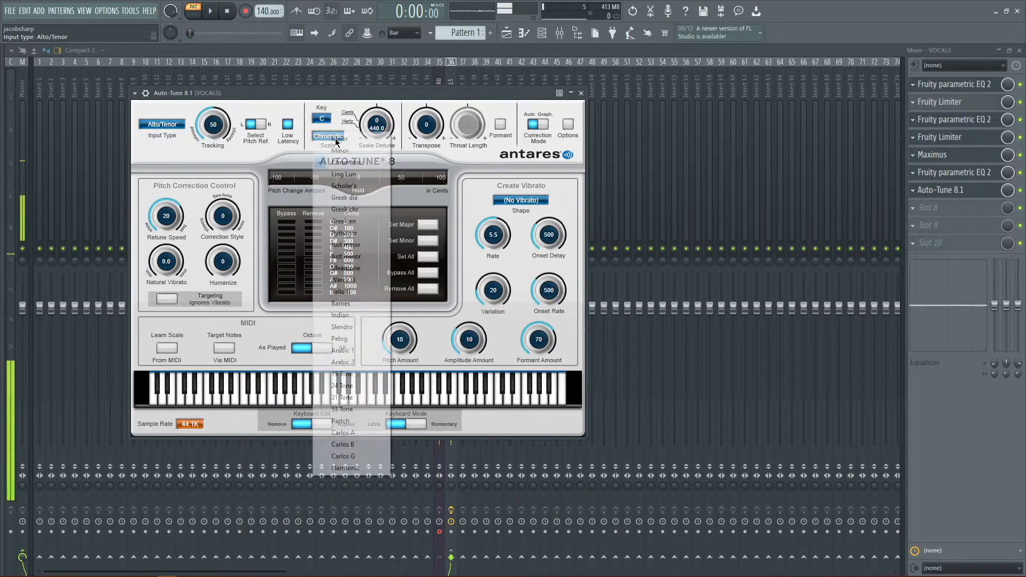
click(318, 125)
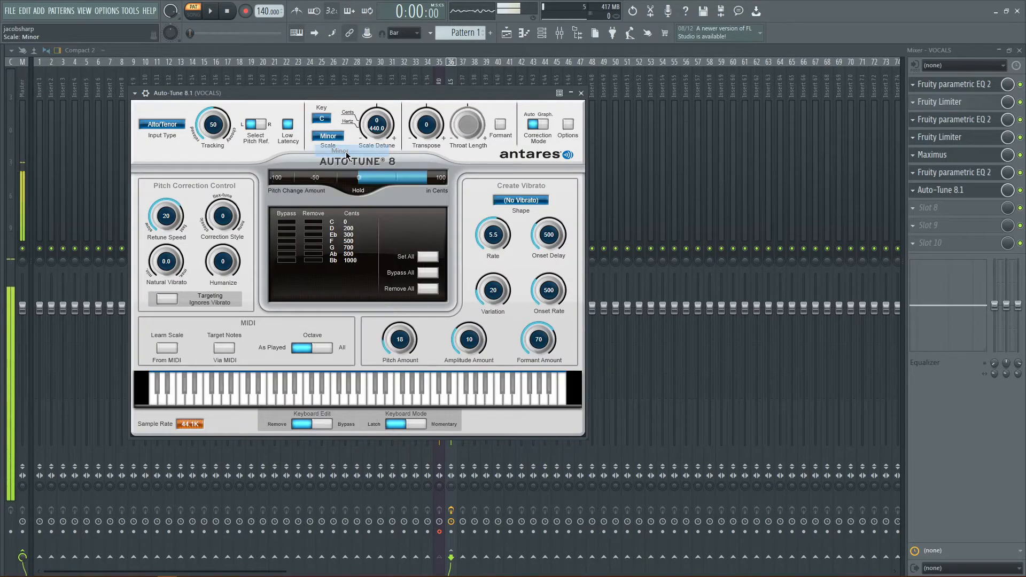
click(319, 119)
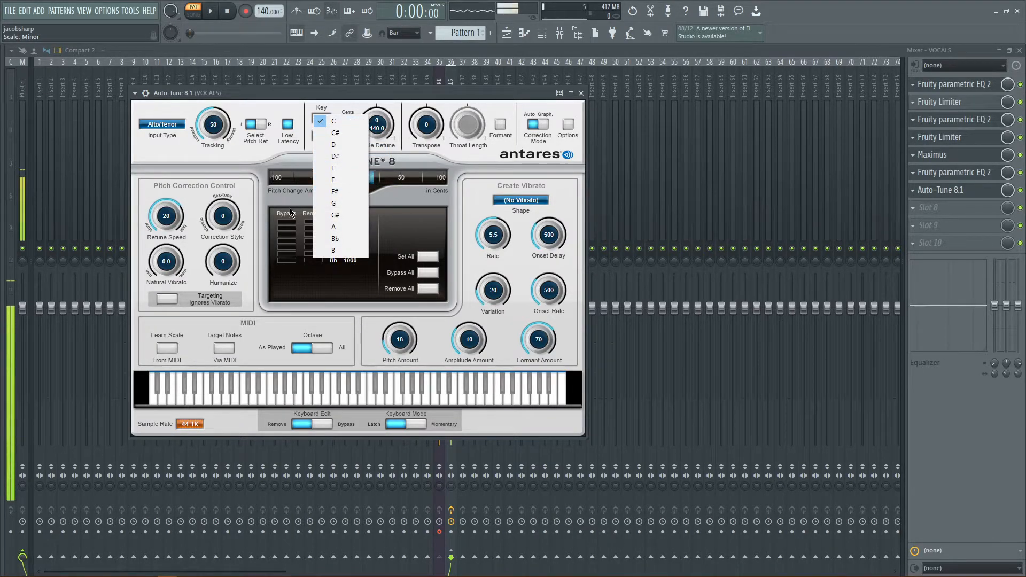
Keep the key at C, adjust Auto-Tune's retune speed, close its window and bypass the effect on VOCALS.
click(179, 218)
scroll(178, 219, down, 5)
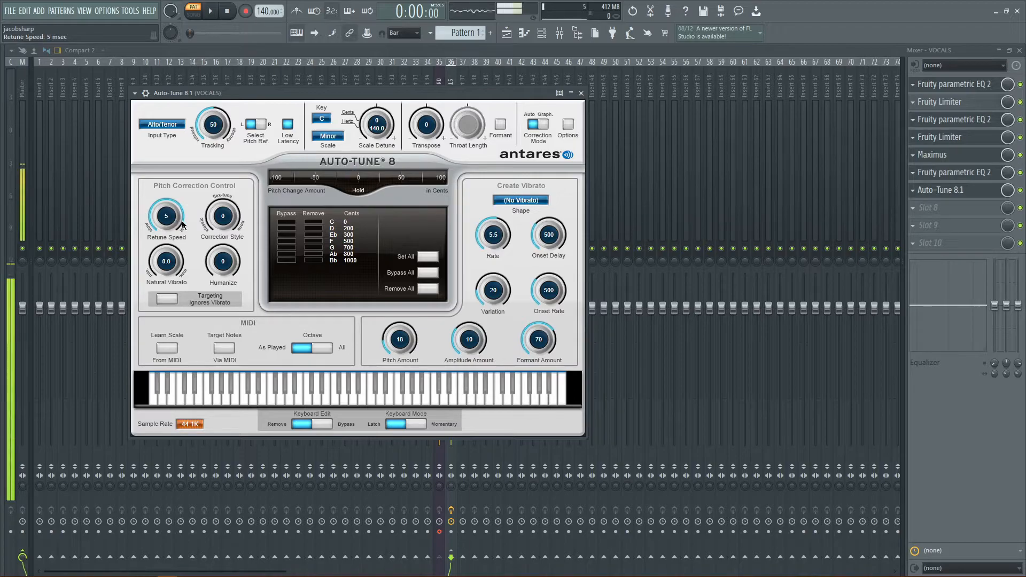
scroll(179, 218, up, 3)
scroll(183, 230, up, 1)
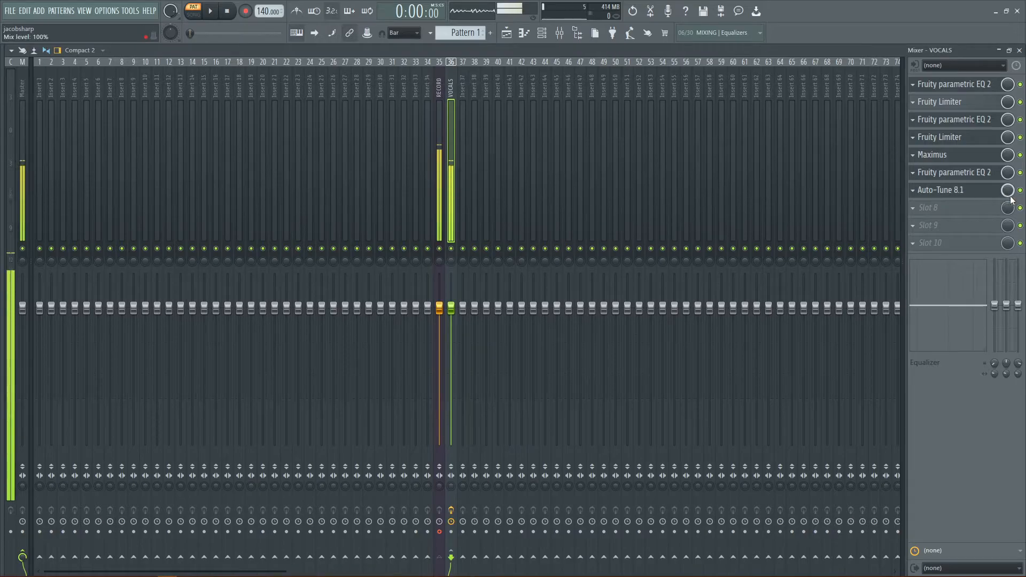
click(1020, 191)
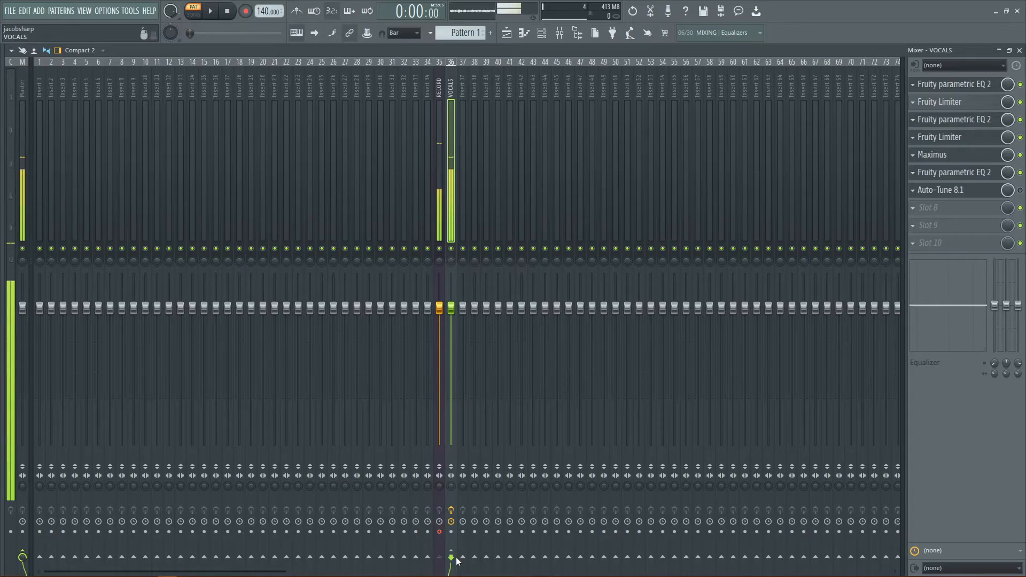
Rename mixer track Insert 37 as "reverb".
click(464, 219)
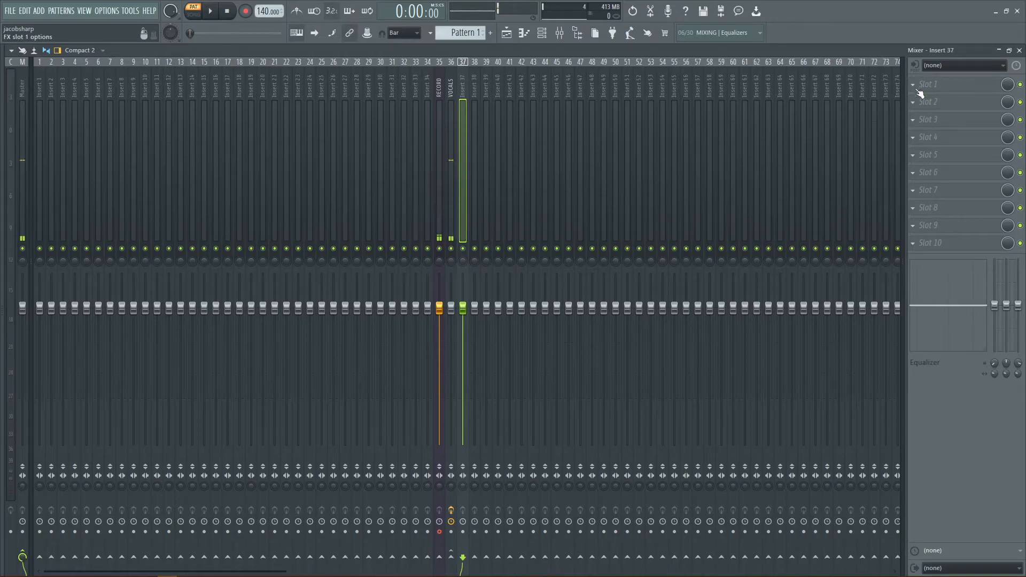
key(F2)
text(re)
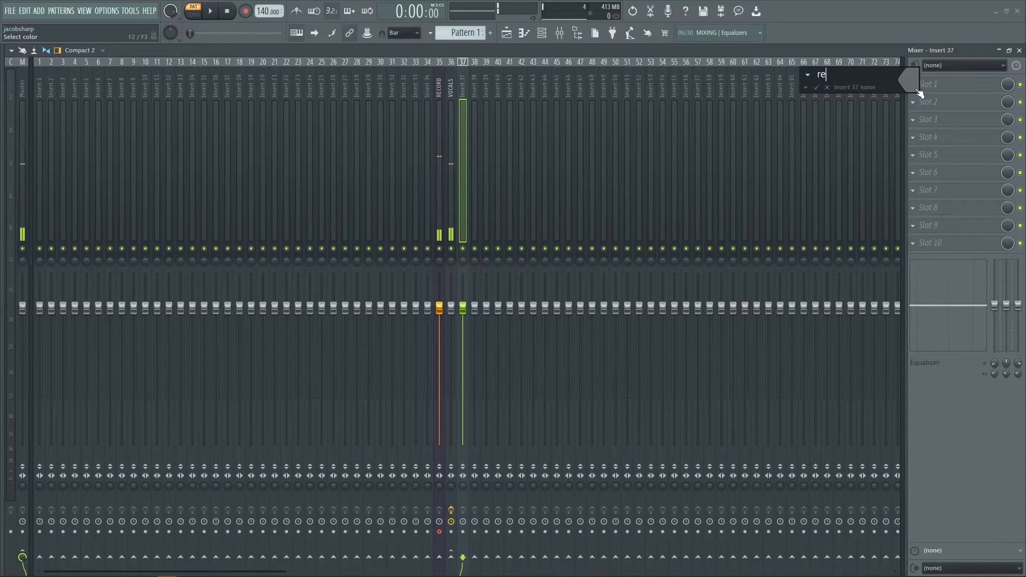
text(verb)
key(Return)
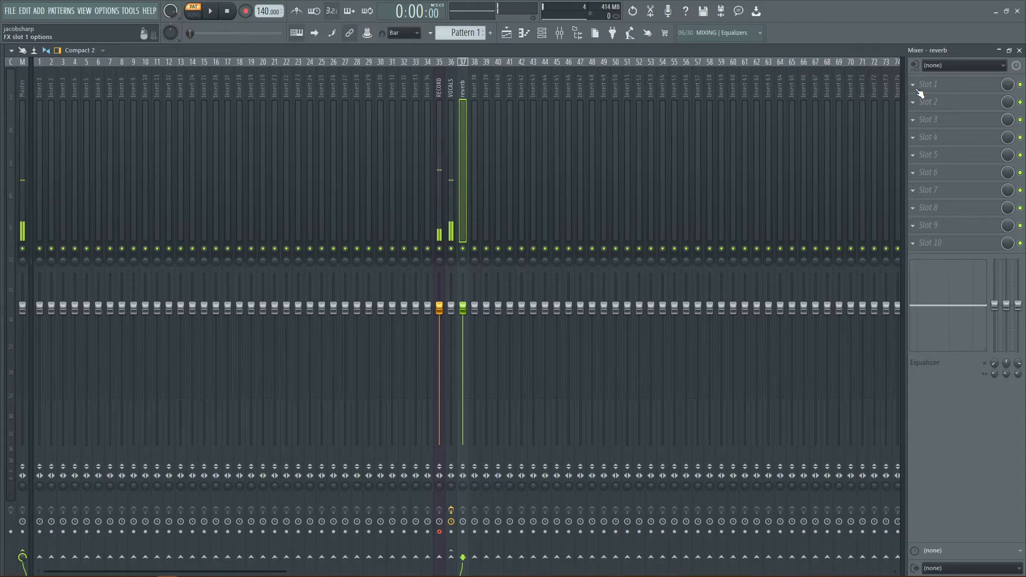
Load Fruity Reeverb 2 into the first effect slot of the reverb track and move its window clear of the named tracks.
click(933, 94)
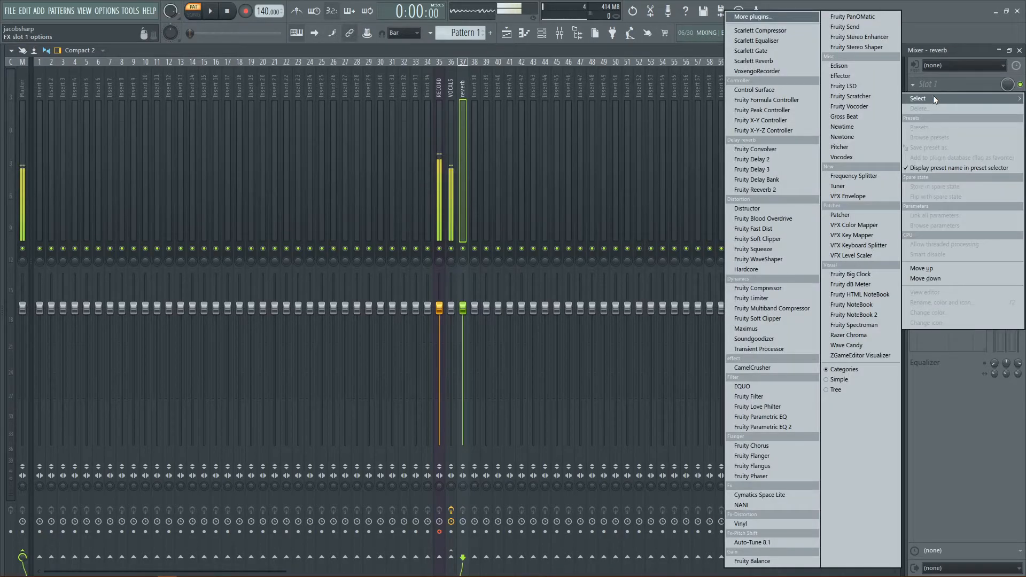
click(816, 198)
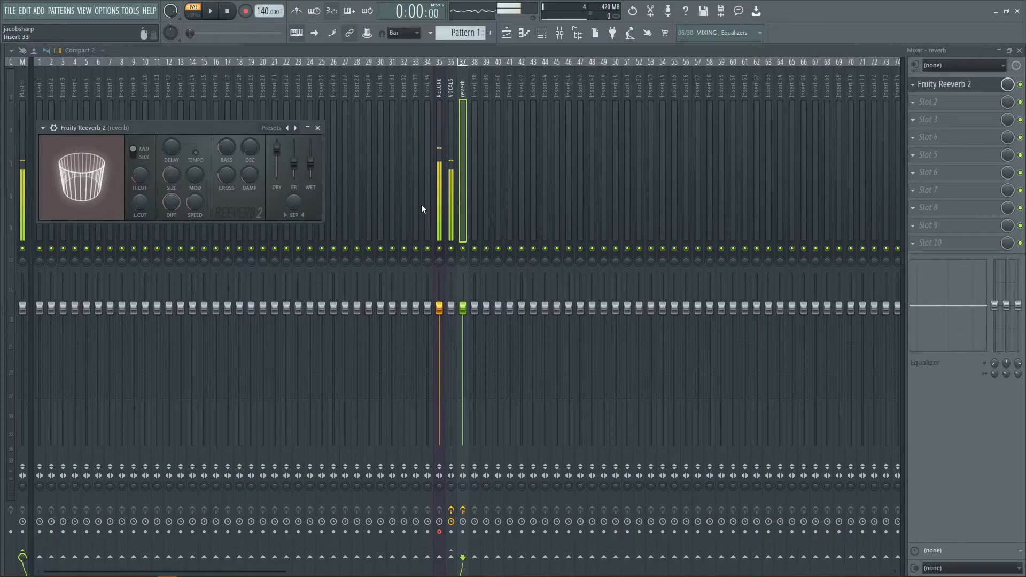
drag(243, 129, 708, 130)
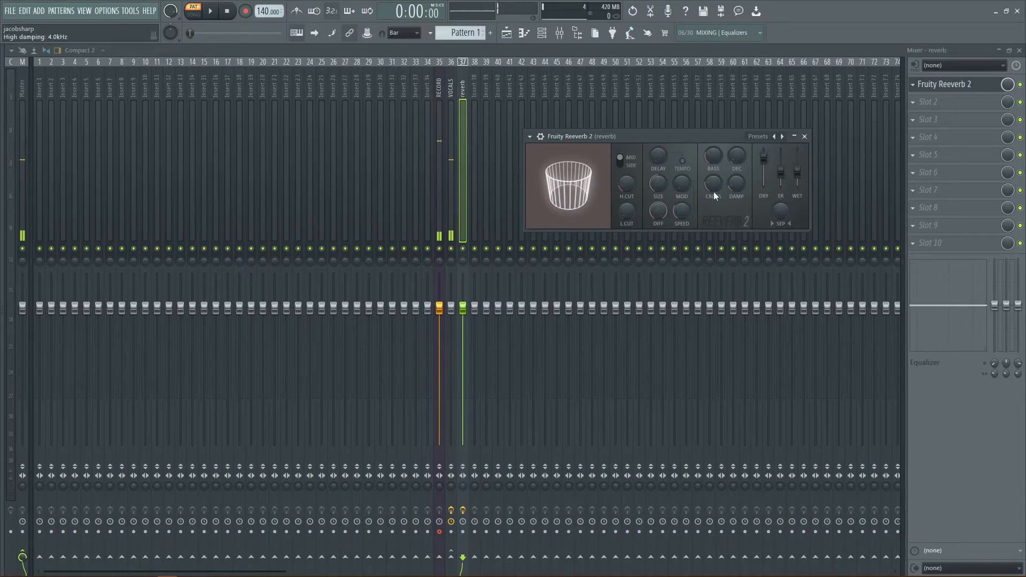
click(450, 213)
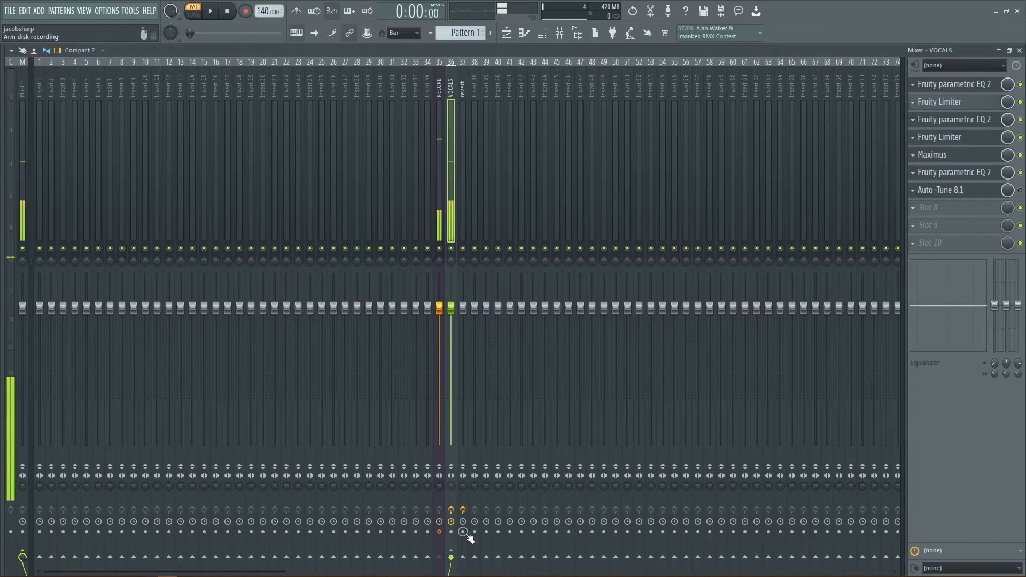
click(462, 556)
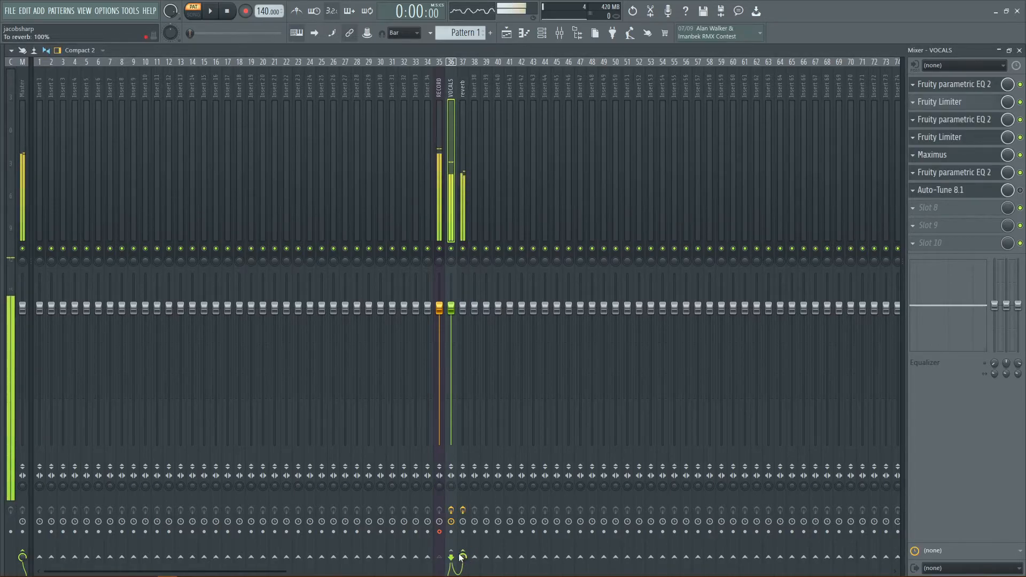
click(464, 554)
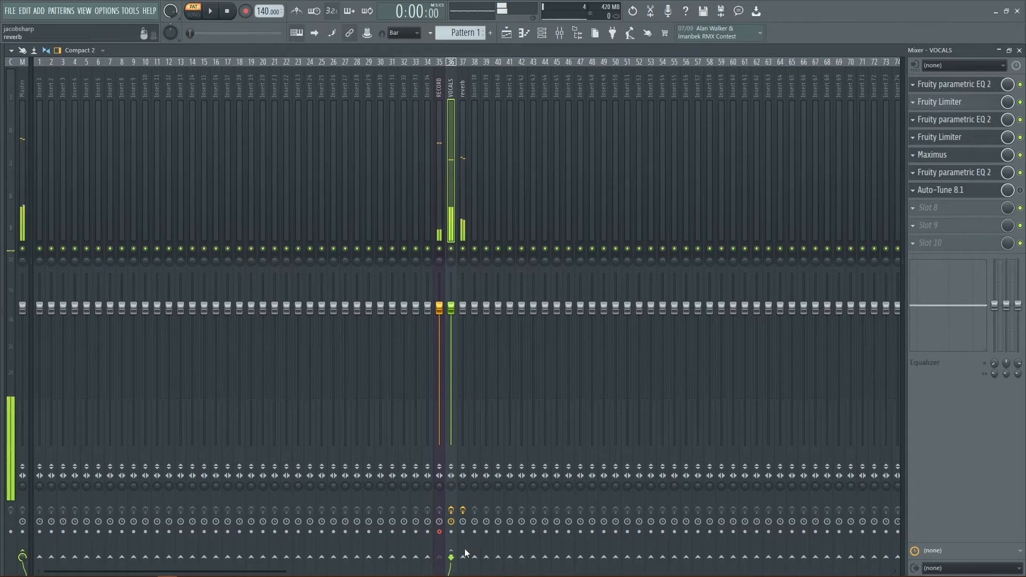
In the reverb track's Fruity Reeverb 2, minimise the dry level, raise early reflections to 125%, raise the wet level, adjust the room size and close it.
click(463, 176)
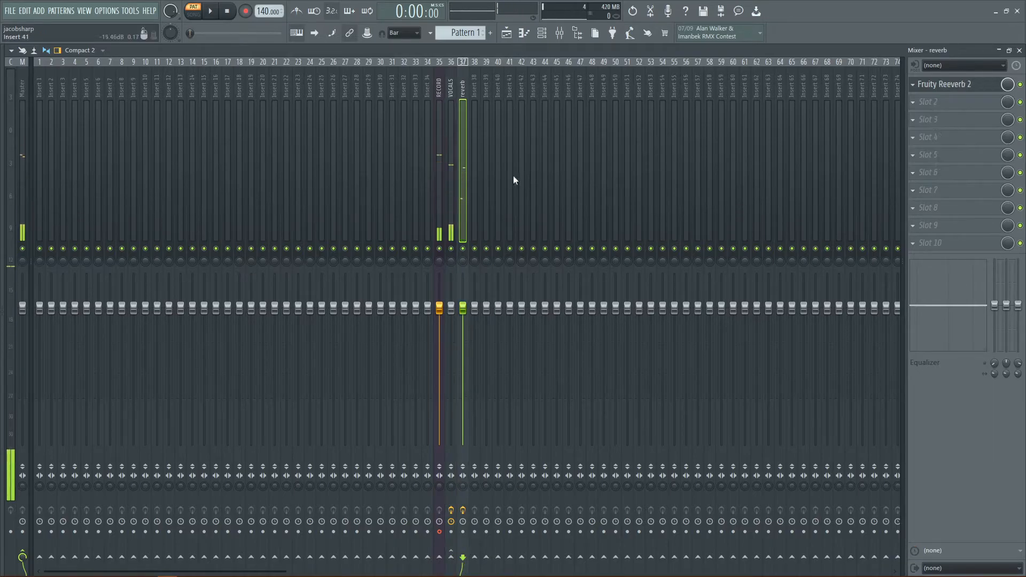
click(942, 83)
drag(705, 135, 447, 103)
drag(511, 129, 530, 56)
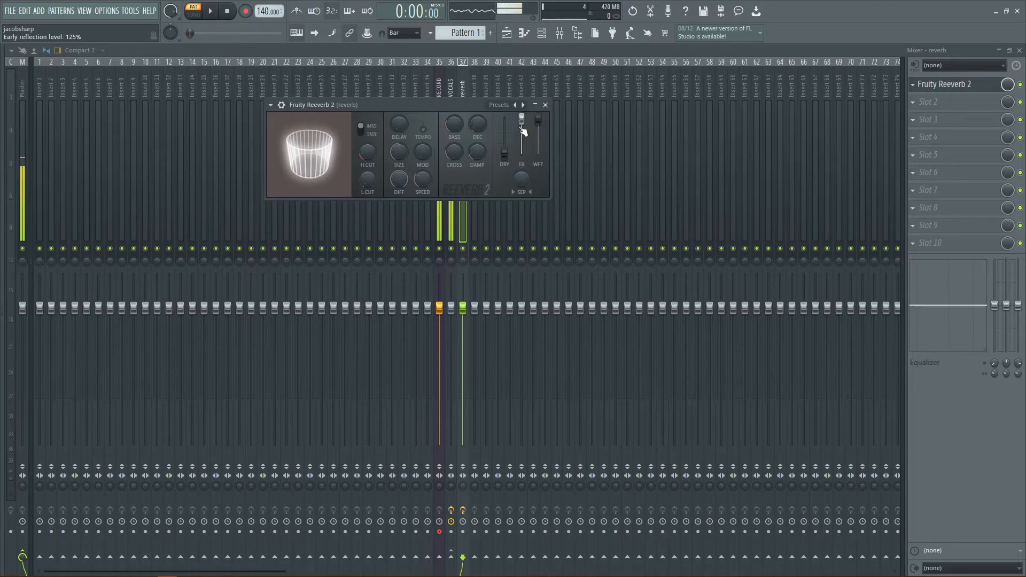
drag(400, 153, 377, 197)
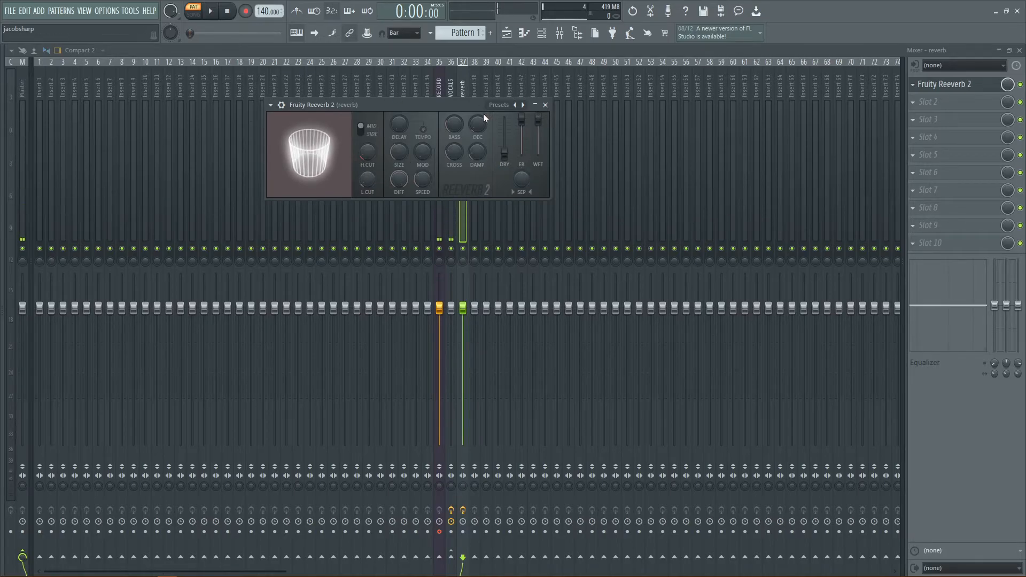
click(545, 105)
Route the VOCALS mixer track to the reverb track as a send.
click(452, 155)
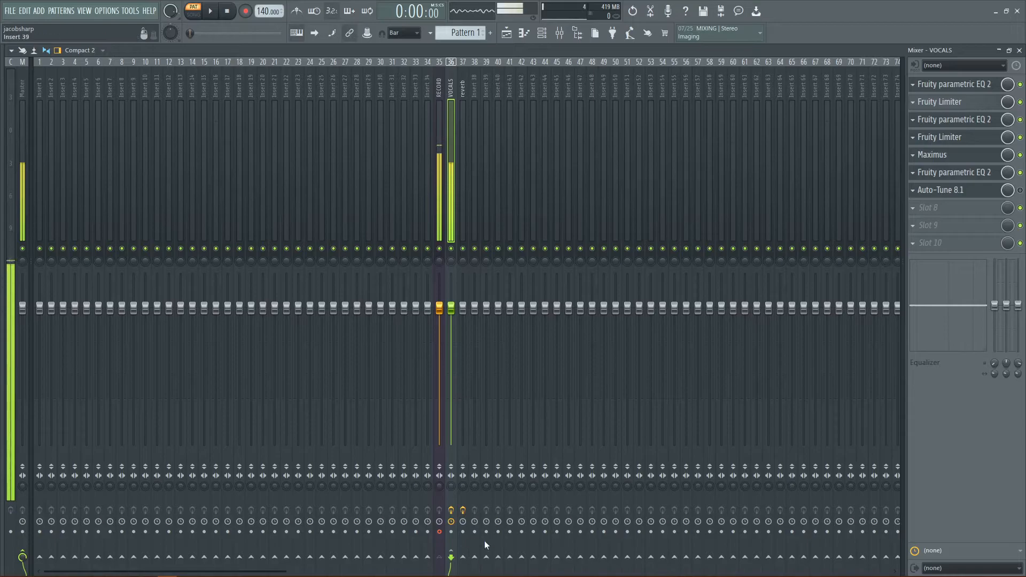
click(463, 557)
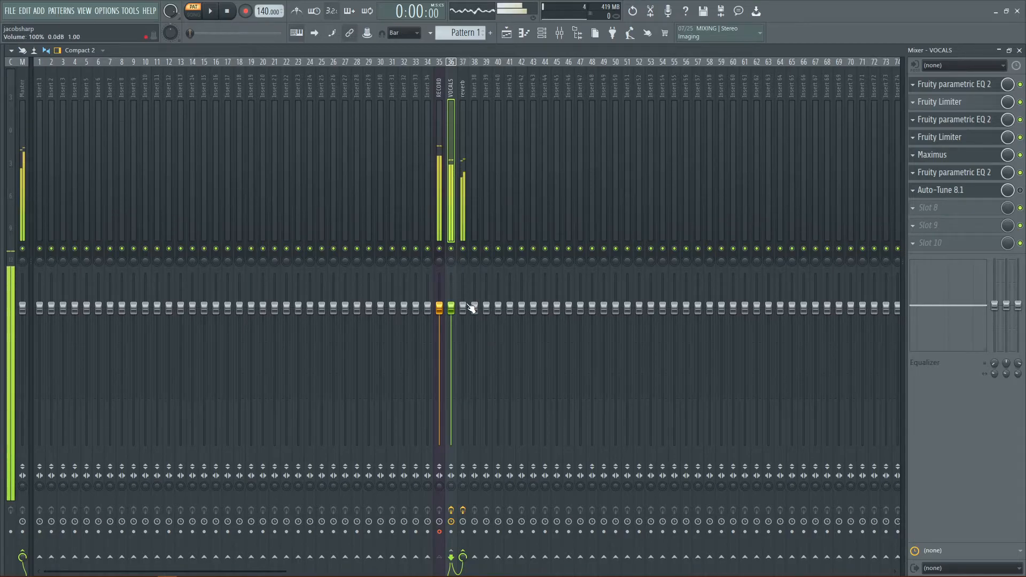
Review Fruity Reeverb 2 on the reverb track, close it and lower the track's volume fader to just below 43%.
click(462, 218)
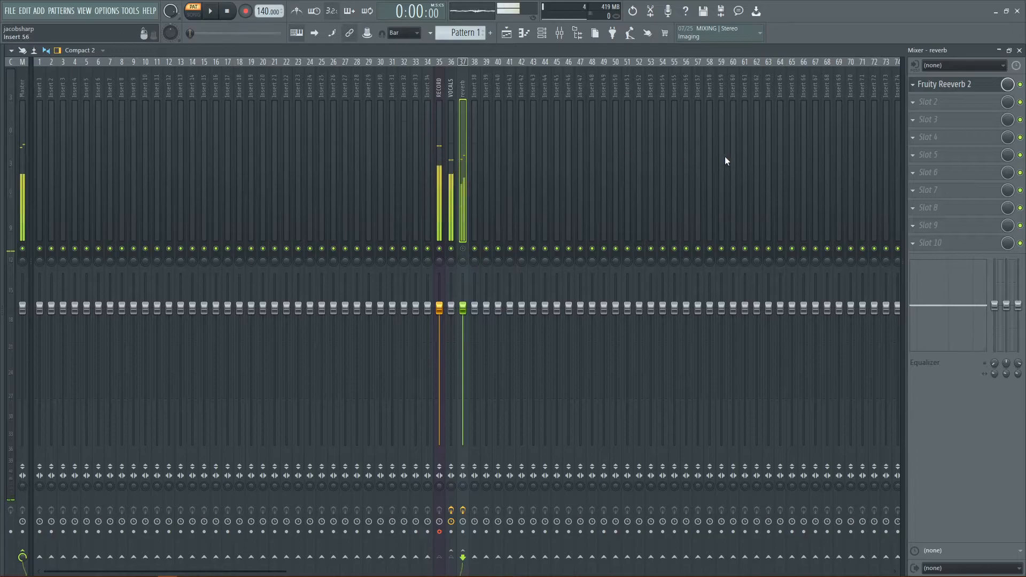
click(996, 85)
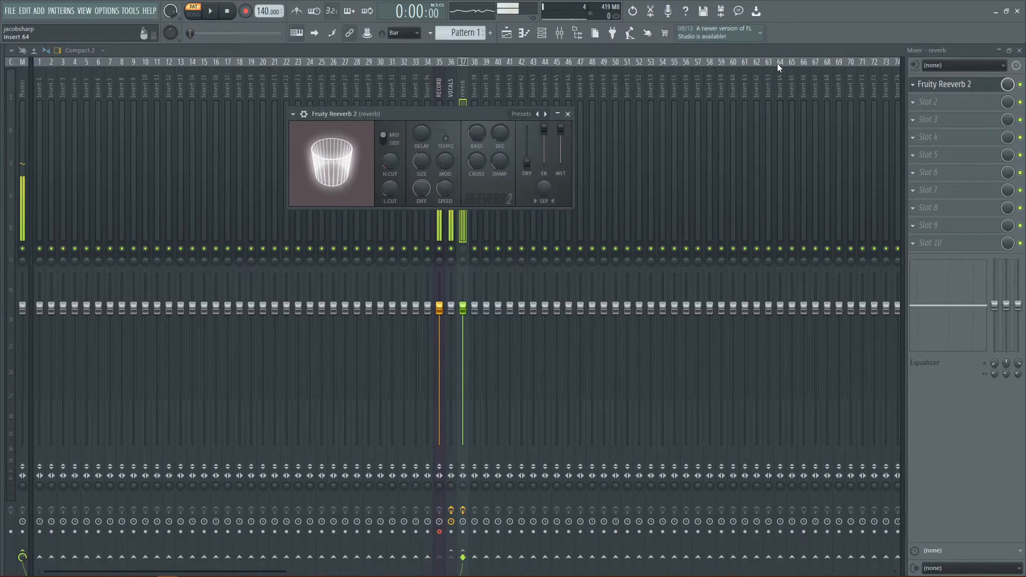
click(781, 49)
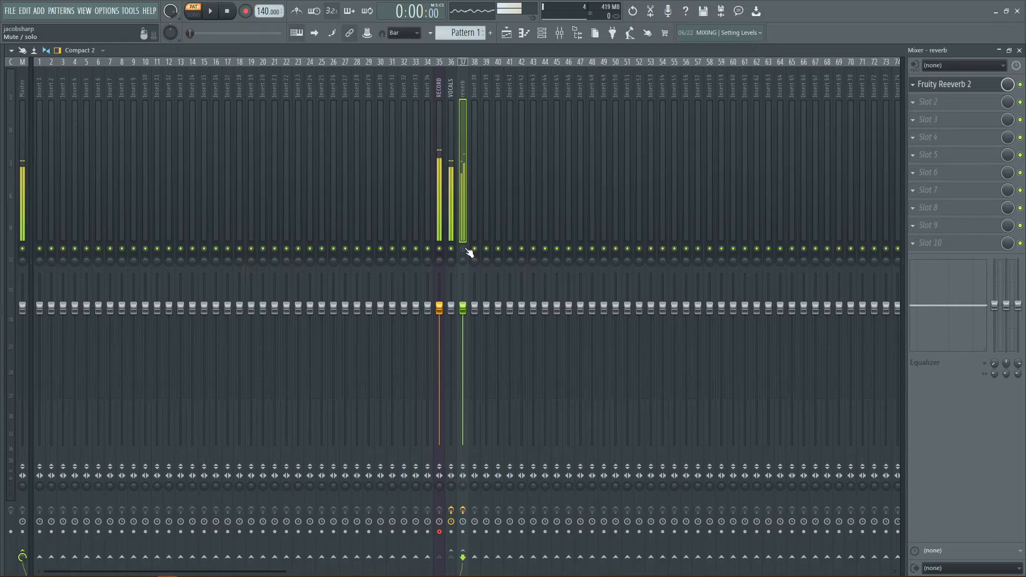
drag(469, 307, 463, 353)
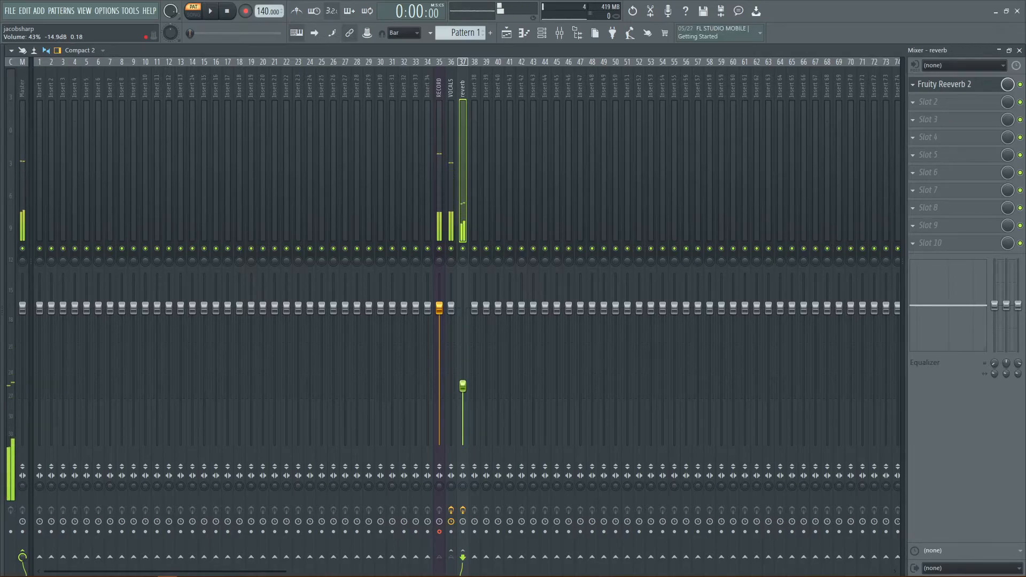
drag(462, 384, 469, 393)
Set Auto-Tune on VOCALS to key F and the Minor scale, enable the effect and close its window.
click(451, 175)
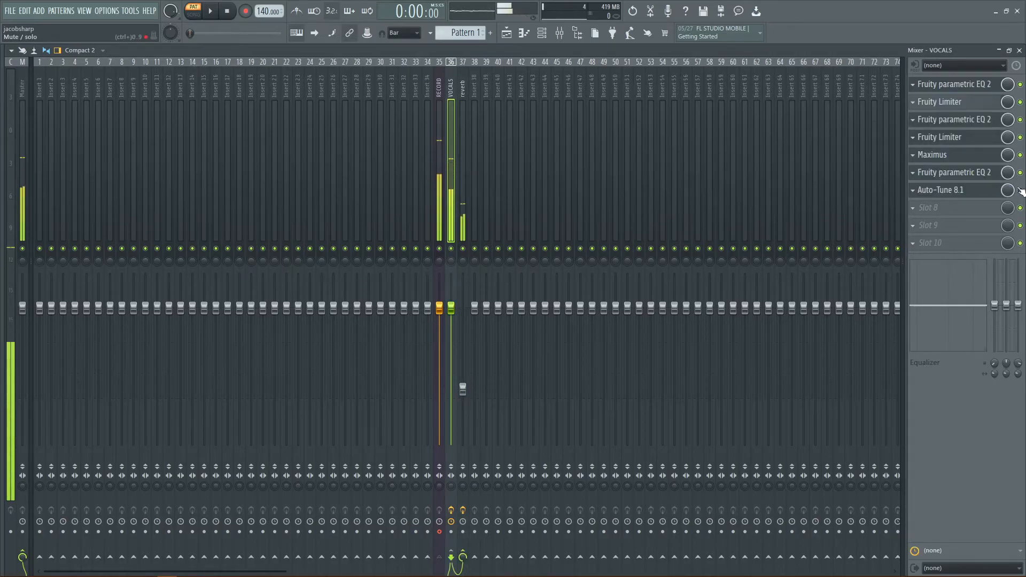
click(951, 190)
click(323, 120)
click(323, 119)
click(332, 180)
click(329, 136)
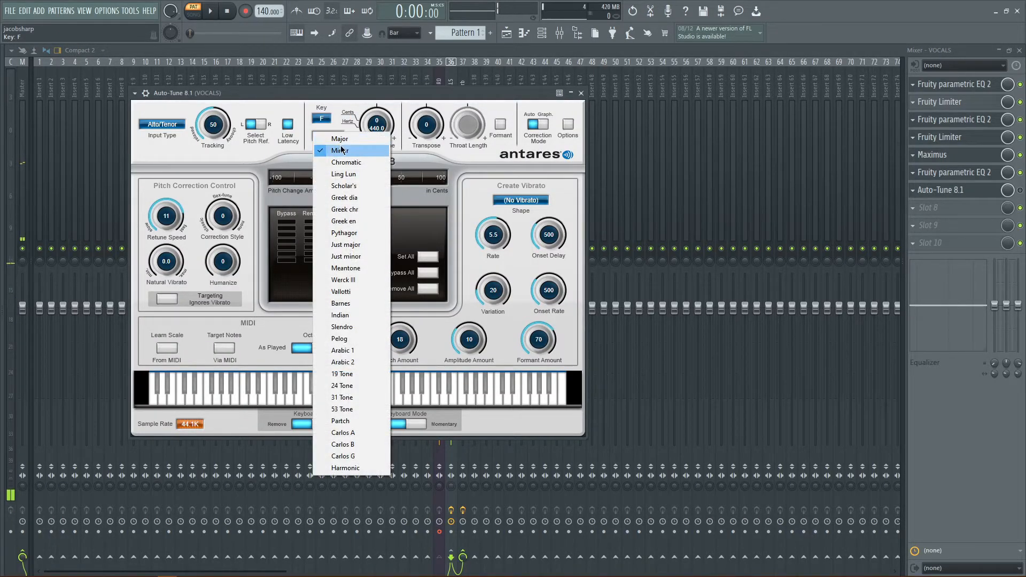
click(340, 151)
click(1020, 190)
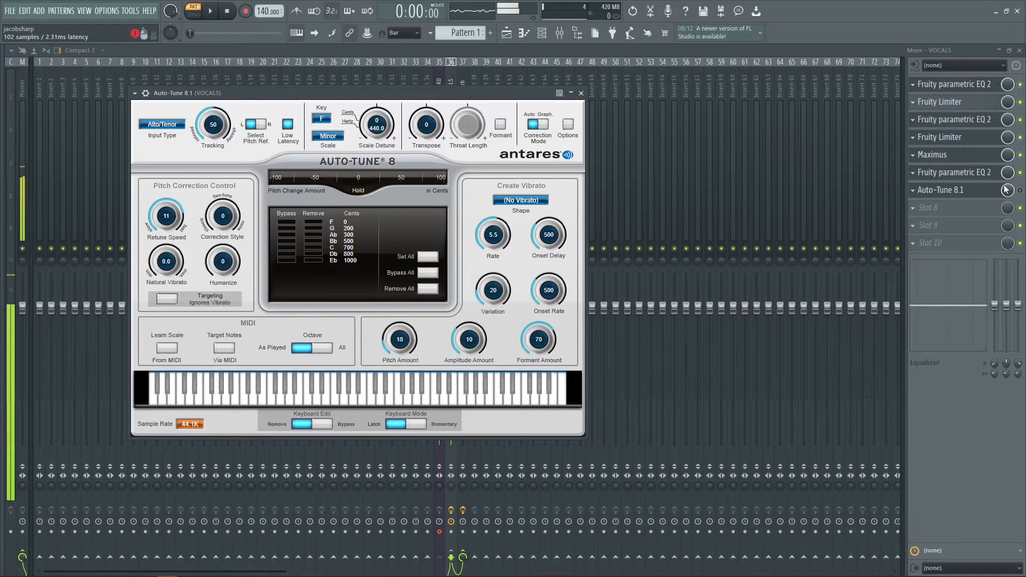
click(581, 93)
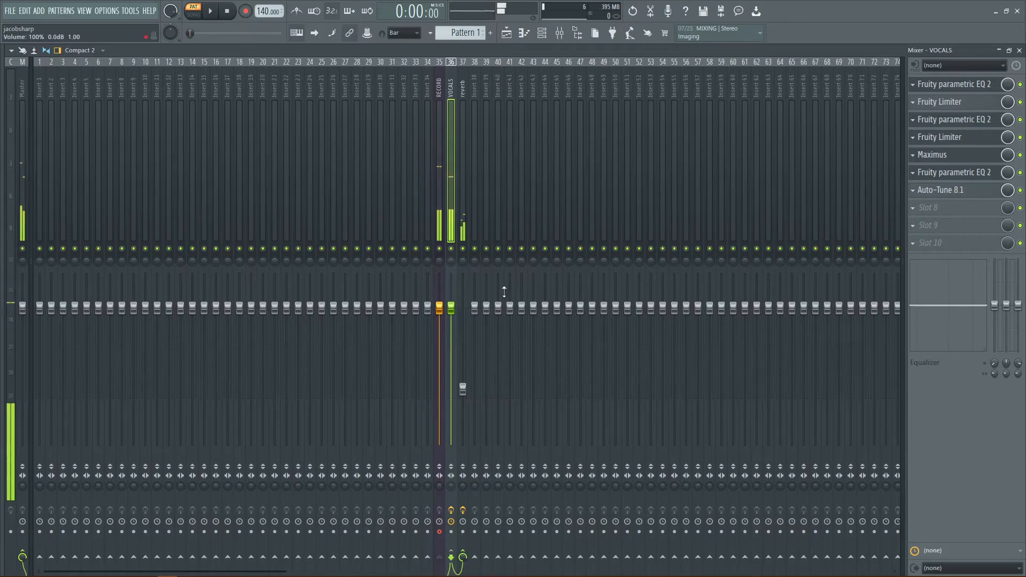
Reopen Auto-Tune on VOCALS, set the scale to Major and retune speed to 20, move its window aside and toggle the effect.
click(972, 192)
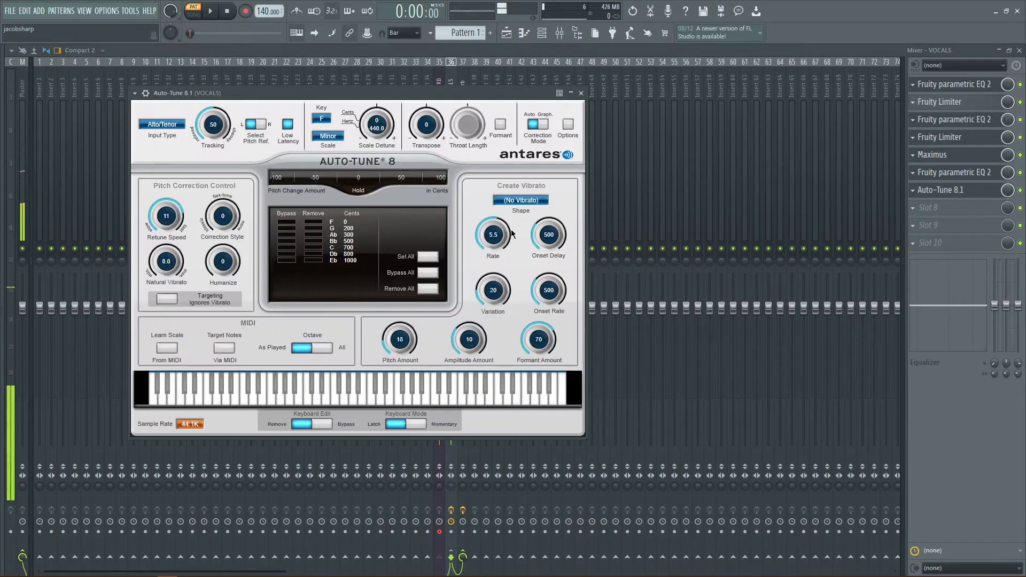
click(338, 149)
click(331, 142)
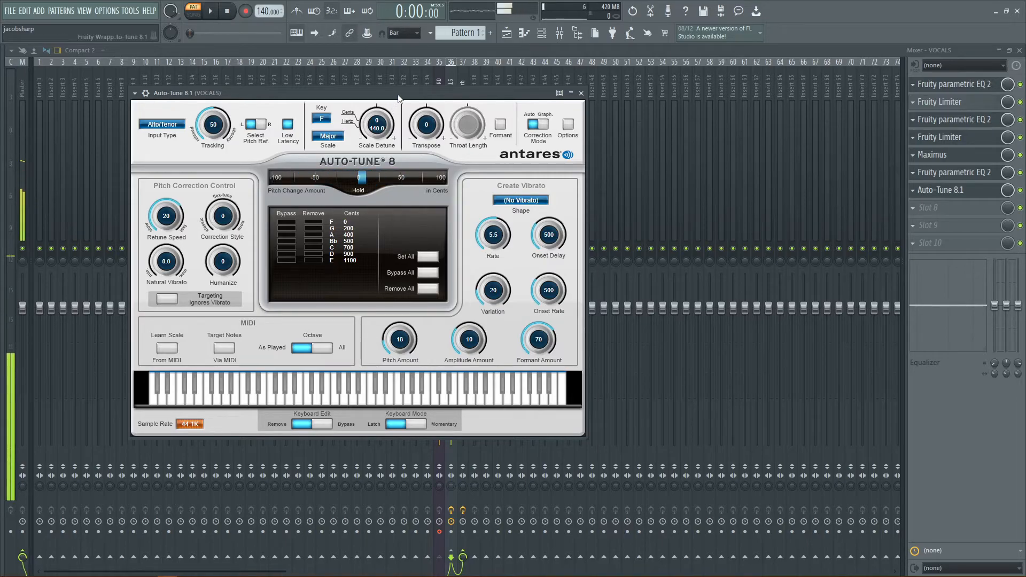
drag(398, 98, 620, 241)
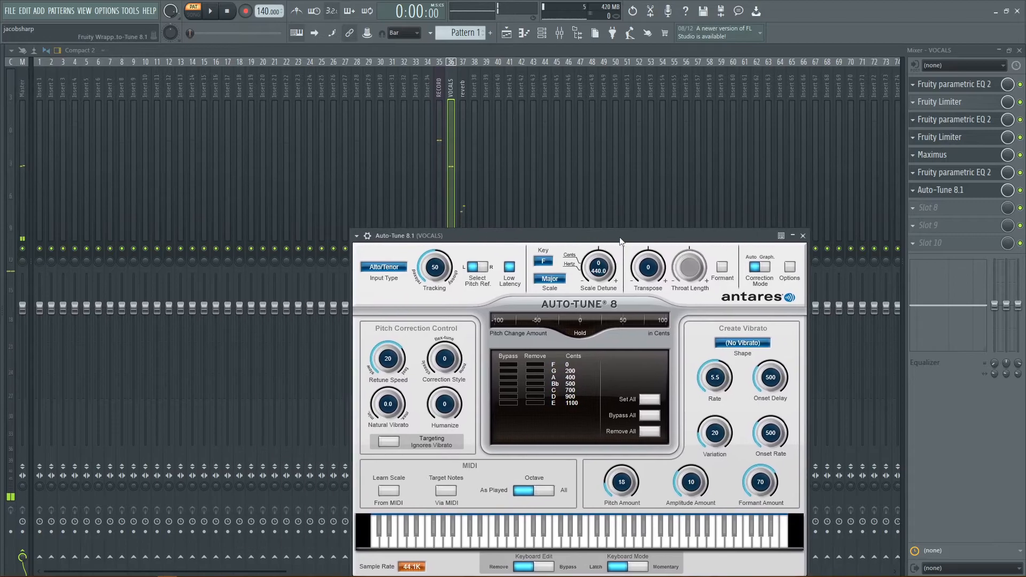
click(1020, 190)
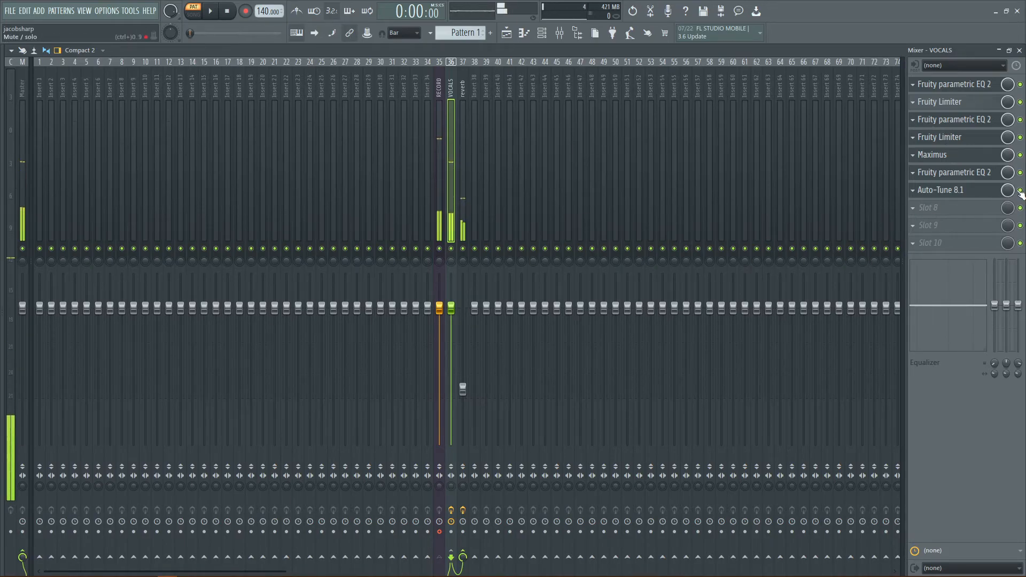
Load the "Titan - 132bpm" MP3 from Downloads into the Sampler channel of the channel rack.
click(542, 32)
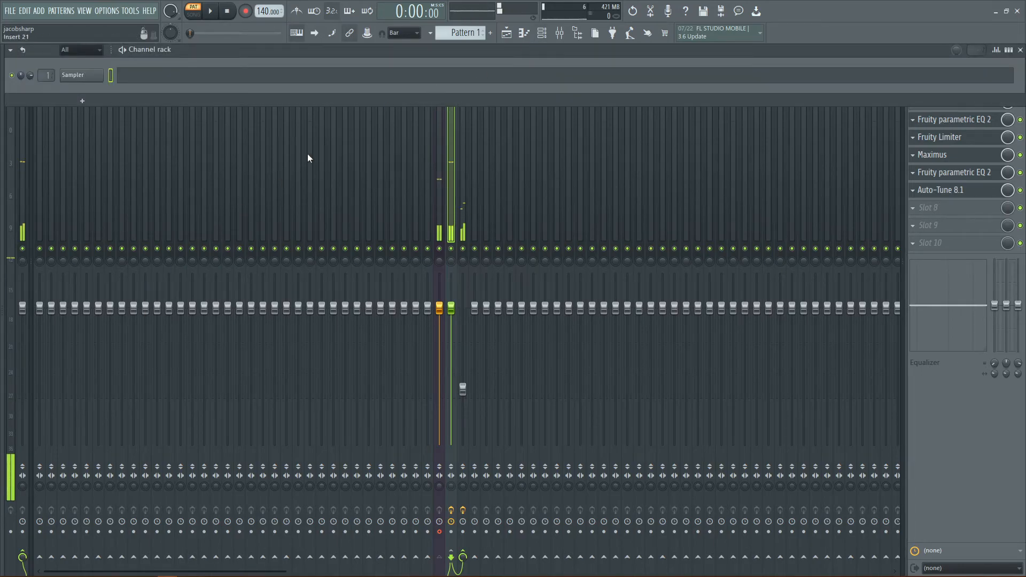
click(82, 75)
click(223, 242)
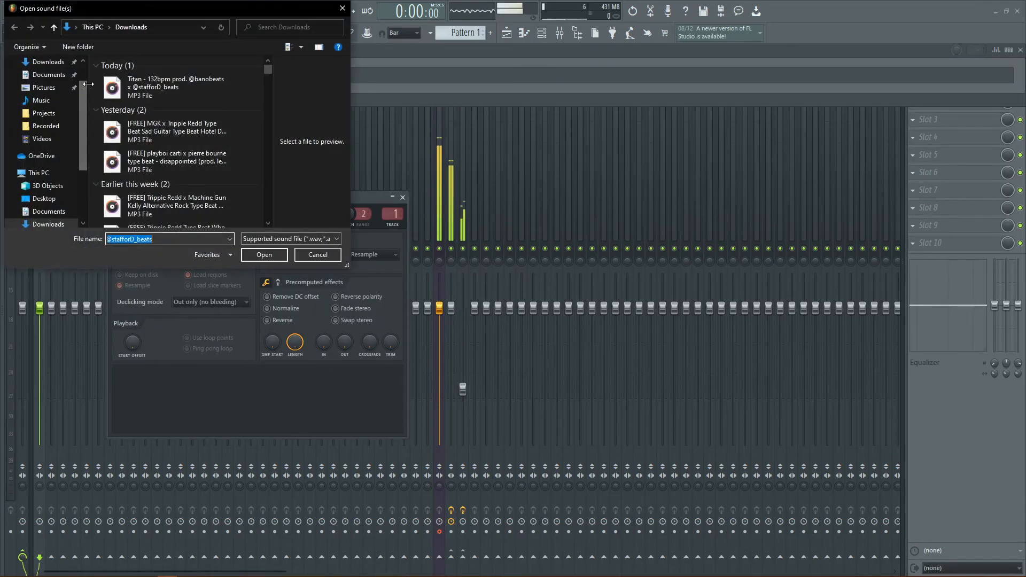
click(175, 86)
double_click(175, 86)
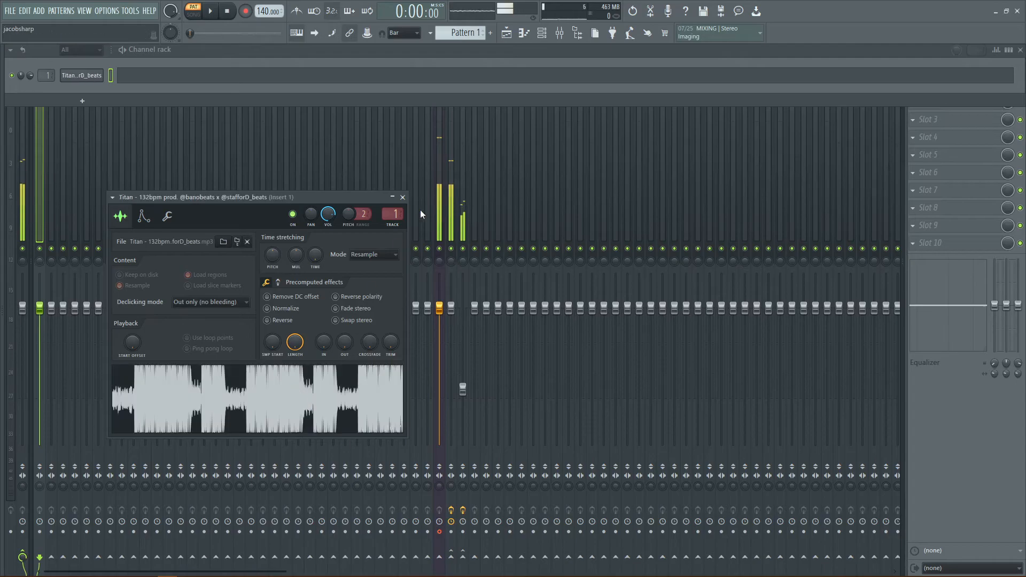
Place the Titan beat on Playlist Track 1 starting at bar 1 and switch playback to Song mode.
click(518, 32)
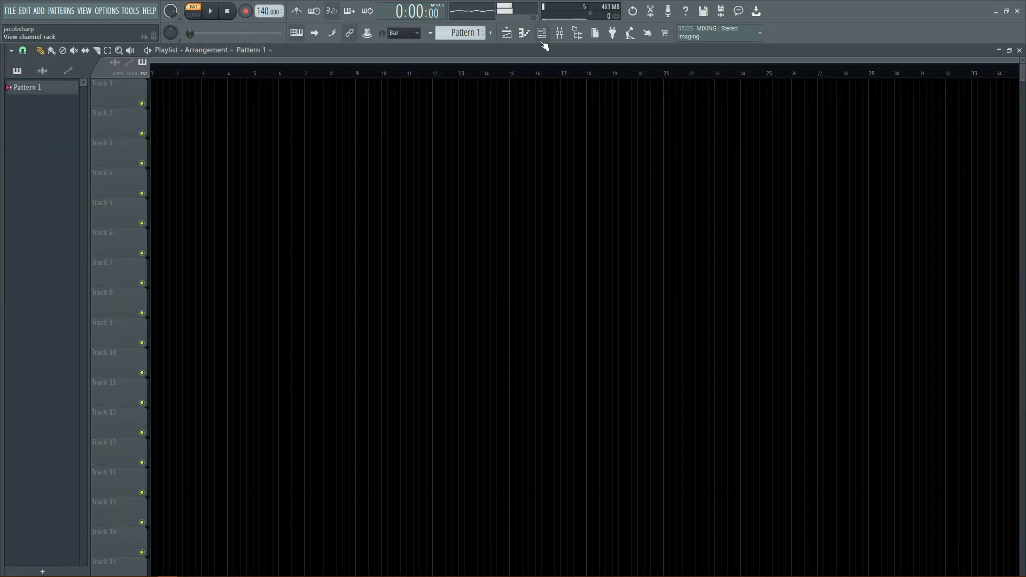
click(542, 43)
click(83, 75)
drag(257, 393, 206, 98)
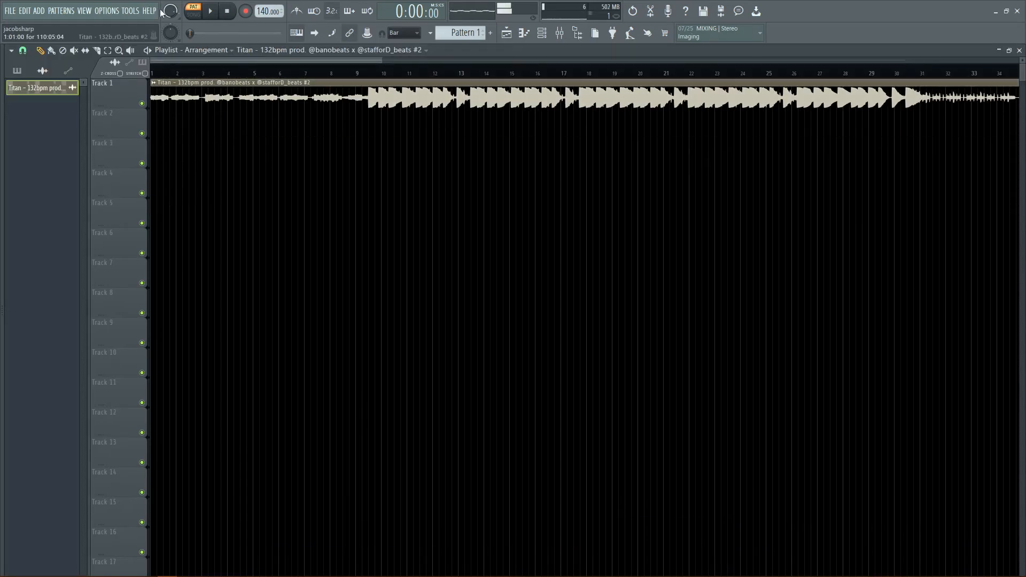
click(202, 15)
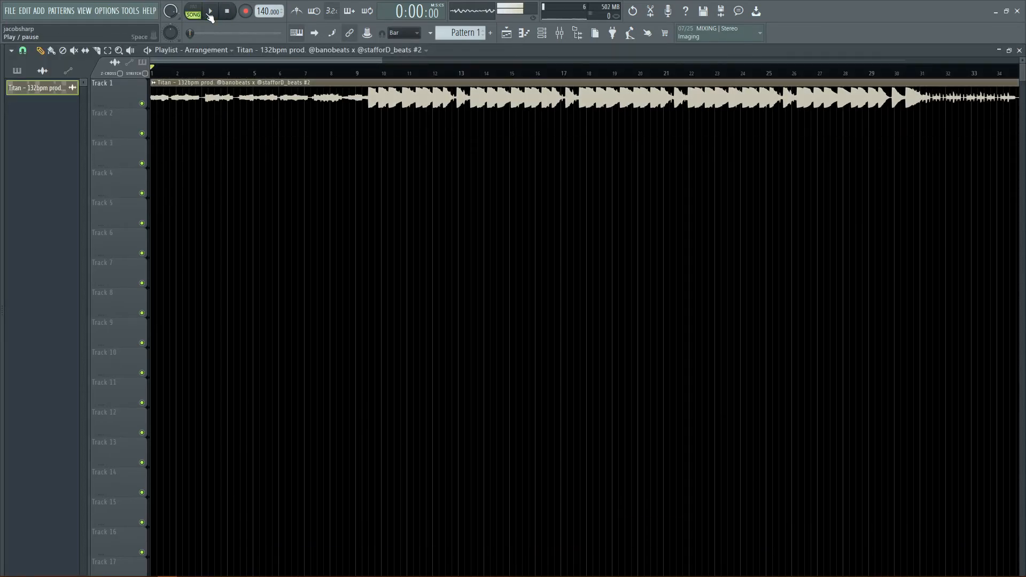
Set Auto-Tune on VOCALS to key C and the Minor scale, and adjust its retune speed.
click(559, 32)
click(451, 169)
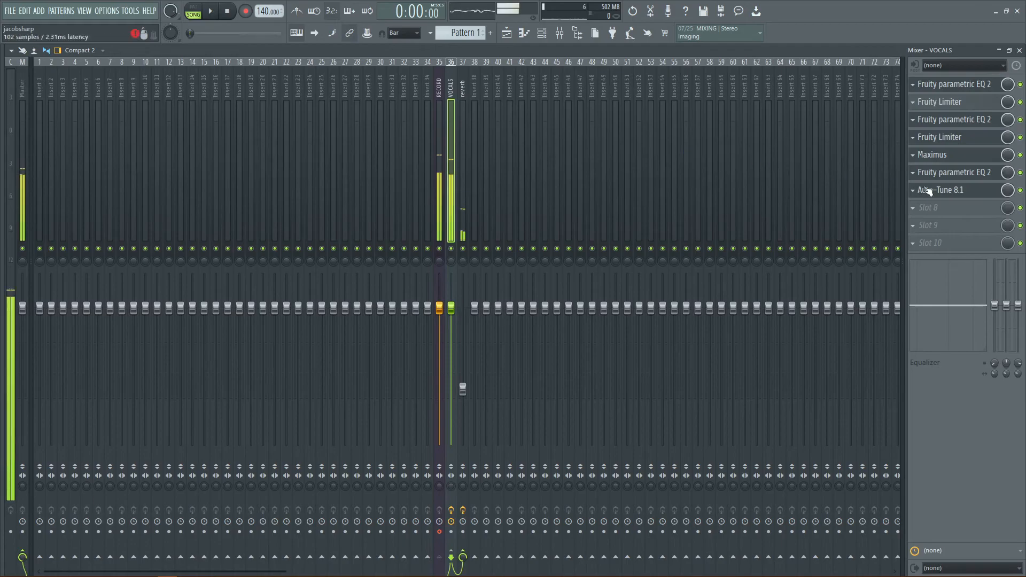
click(955, 190)
click(553, 278)
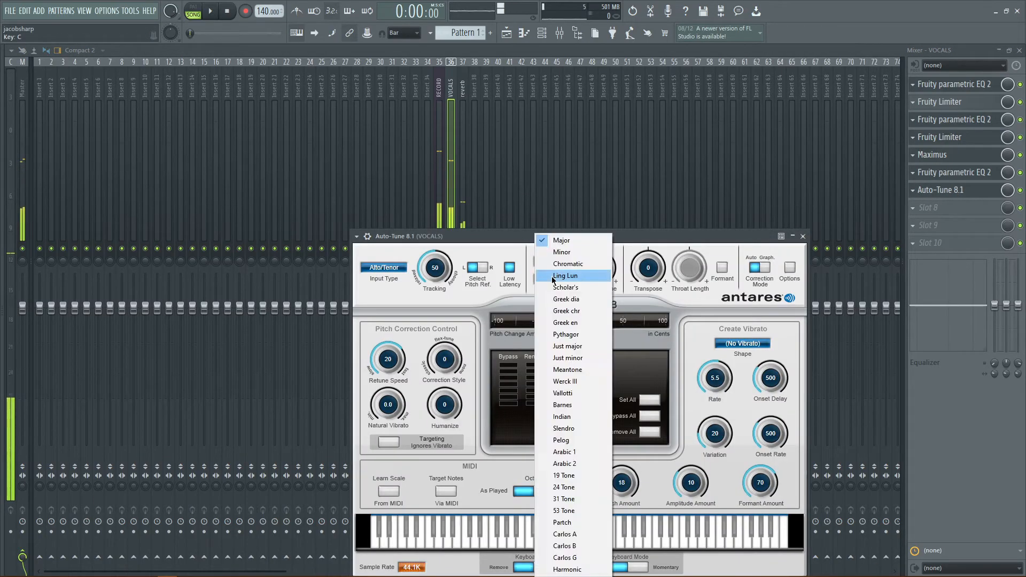
click(552, 277)
click(541, 278)
click(541, 278)
click(541, 277)
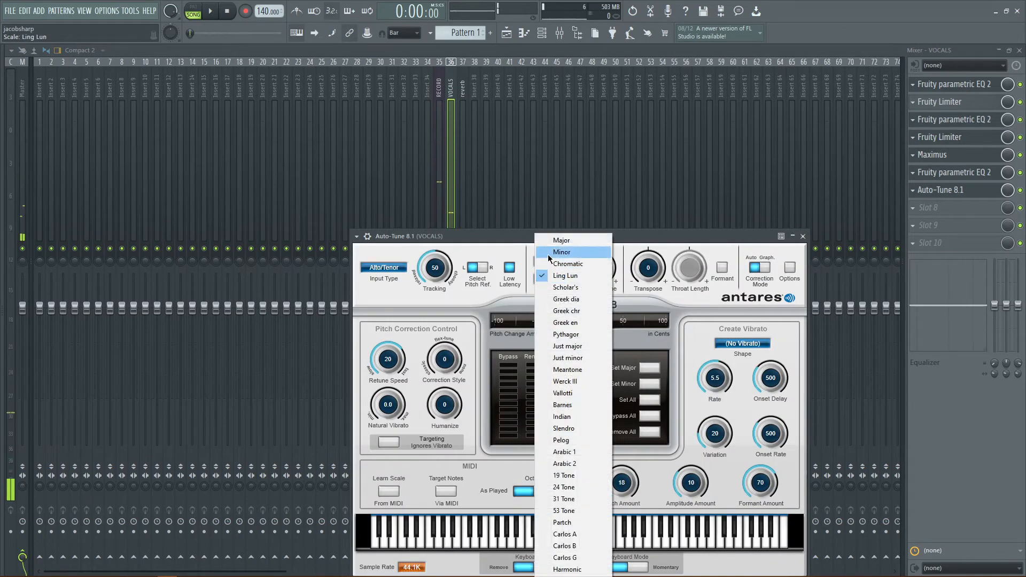
click(550, 255)
drag(390, 342, 391, 351)
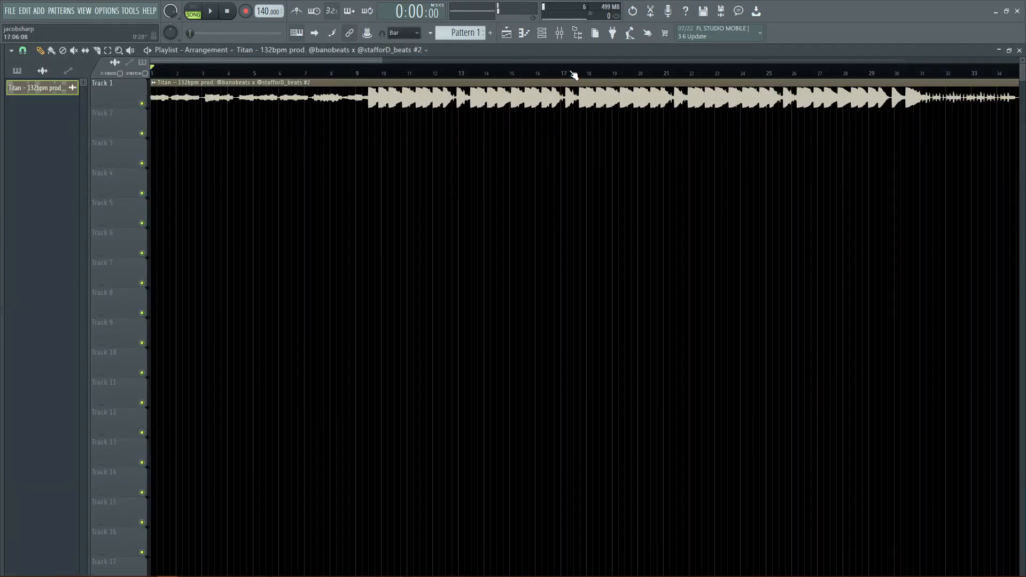
Record a vocal take from the RECORD mixer track into the Playlist over the beat and stop recording.
click(558, 35)
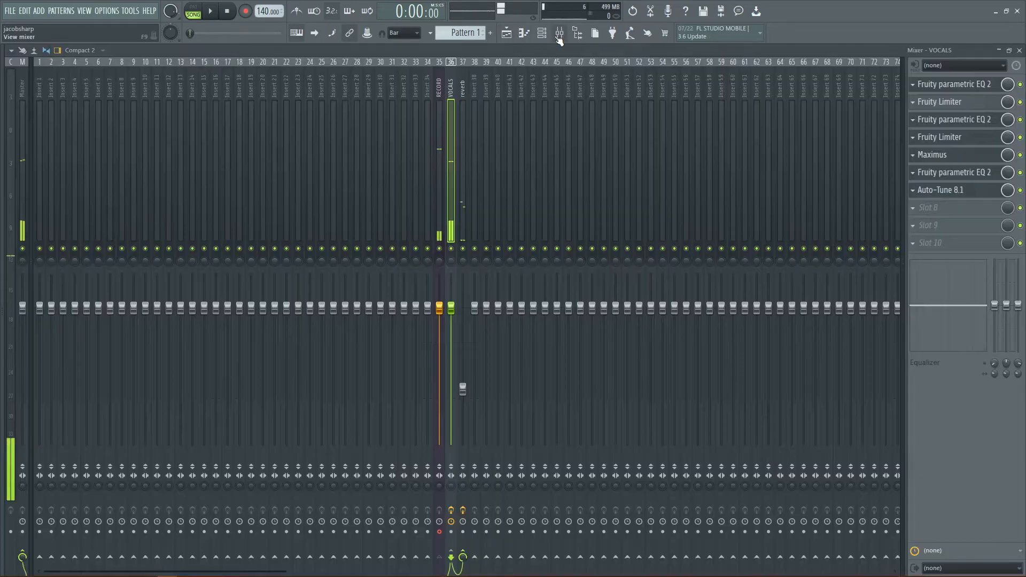
click(442, 151)
click(252, 16)
click(488, 327)
click(507, 34)
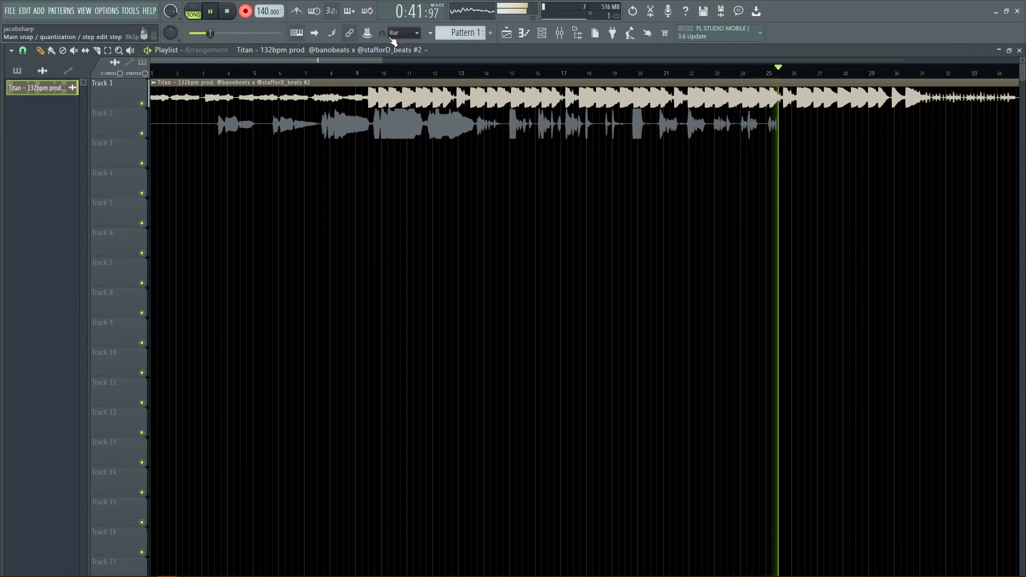
click(226, 12)
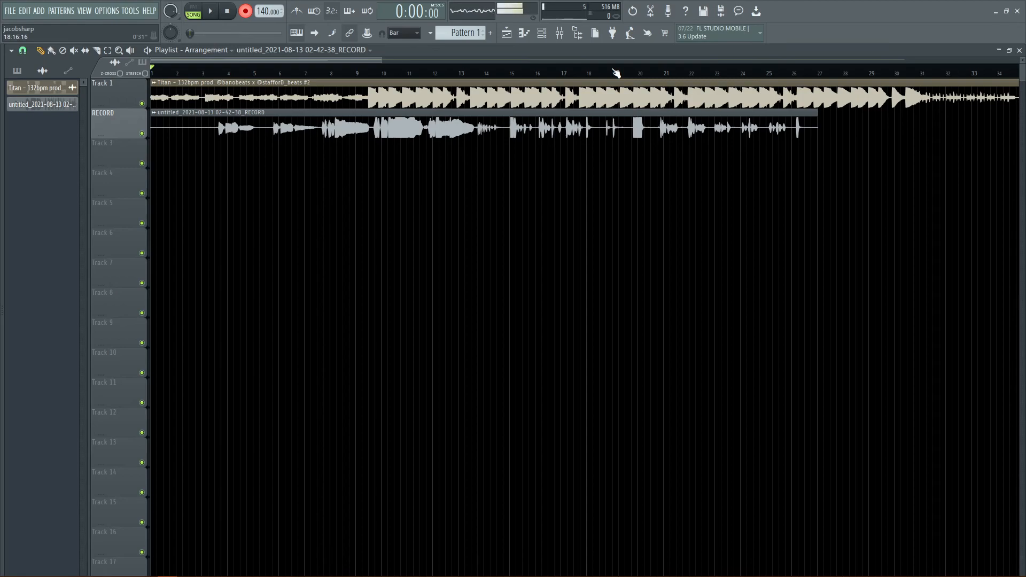
Delete the recorded vocal clip from the Playlist's RECORD track and return to the mixer.
right_click(658, 128)
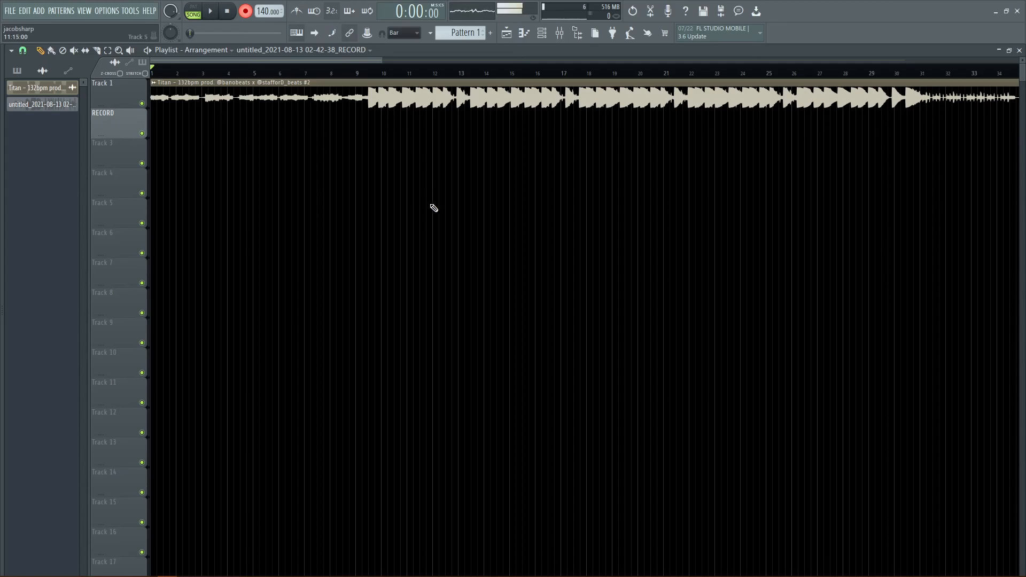
click(559, 35)
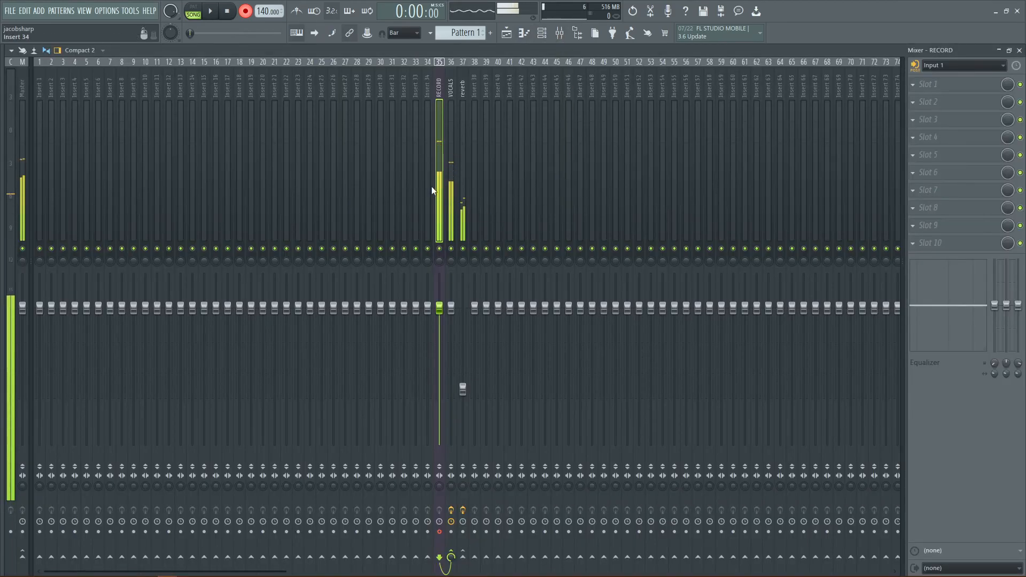